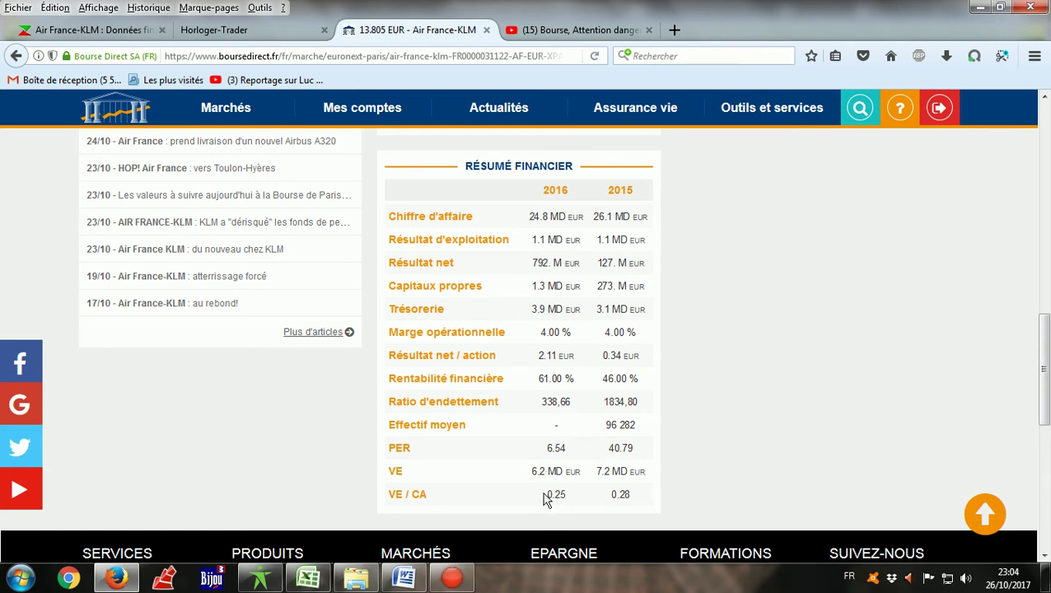
- Switch to the Bourse compte.xlsx workbook in Excel and go to the GFI Informatique row of the Actions sheet
left_click(300, 583)
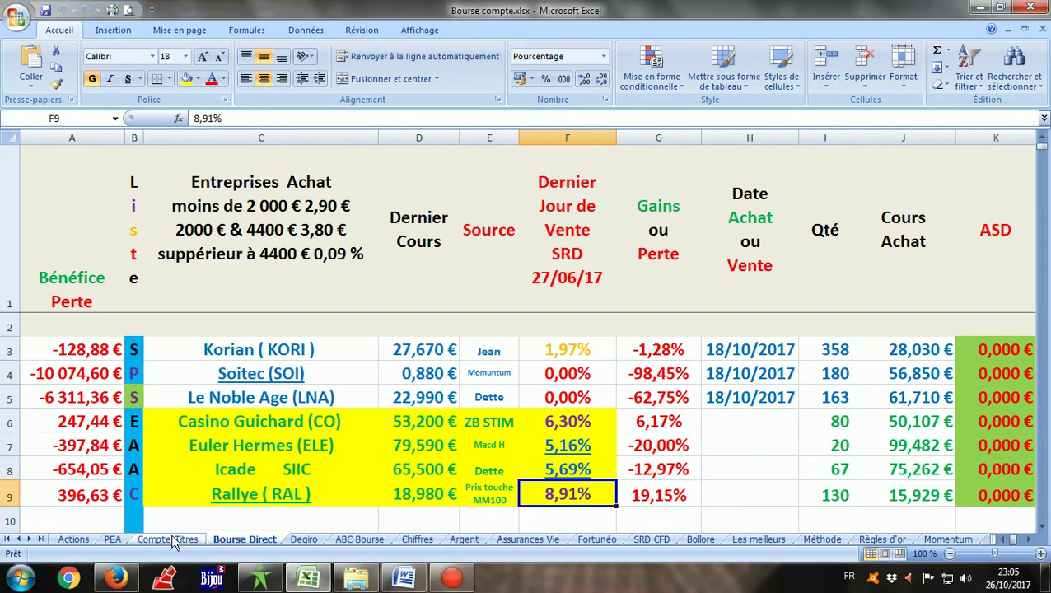
left_click(73, 539)
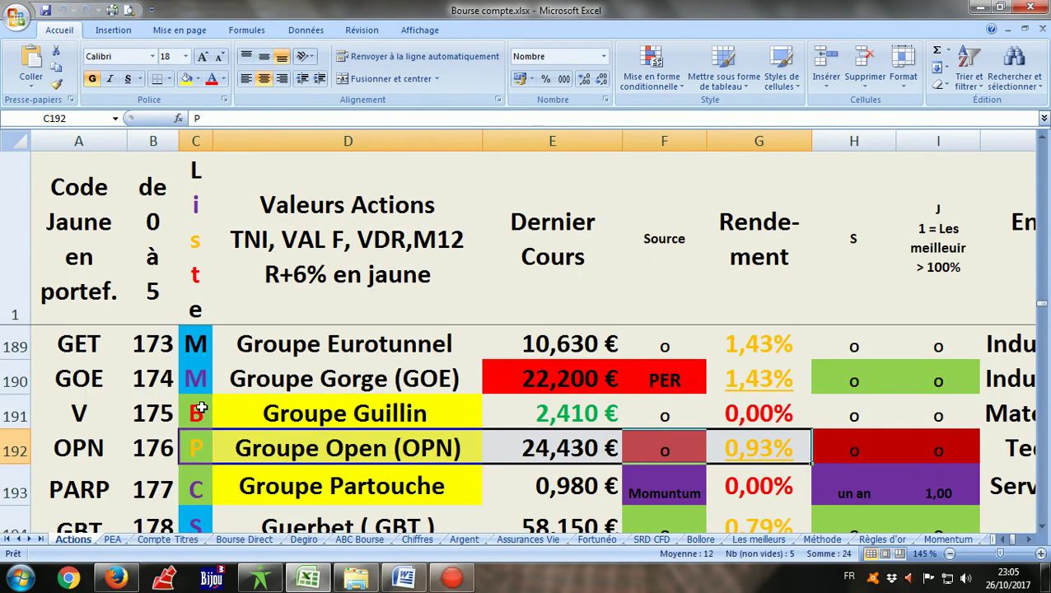
scroll(206, 400, "up", 2)
left_click(221, 392)
key("Left")
key("Left")
key("Left")
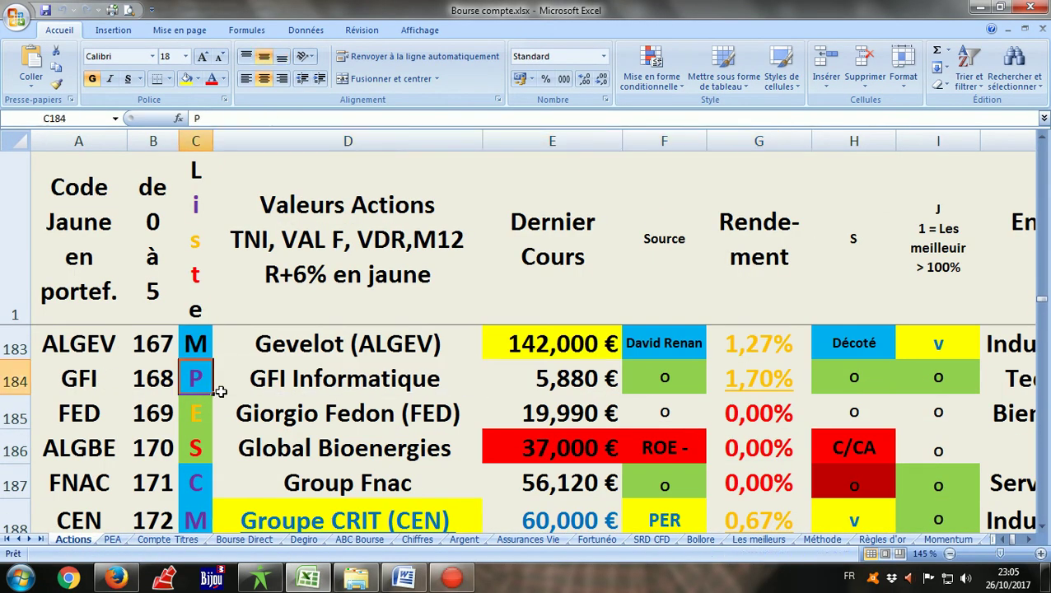
- Review the GFI Informatique row from the dividend yield through general meeting date and dividend per share to the Compartiment column
key("Right")
key("Right")
key("Right")
key("Right")
key("Right")
key("Right")
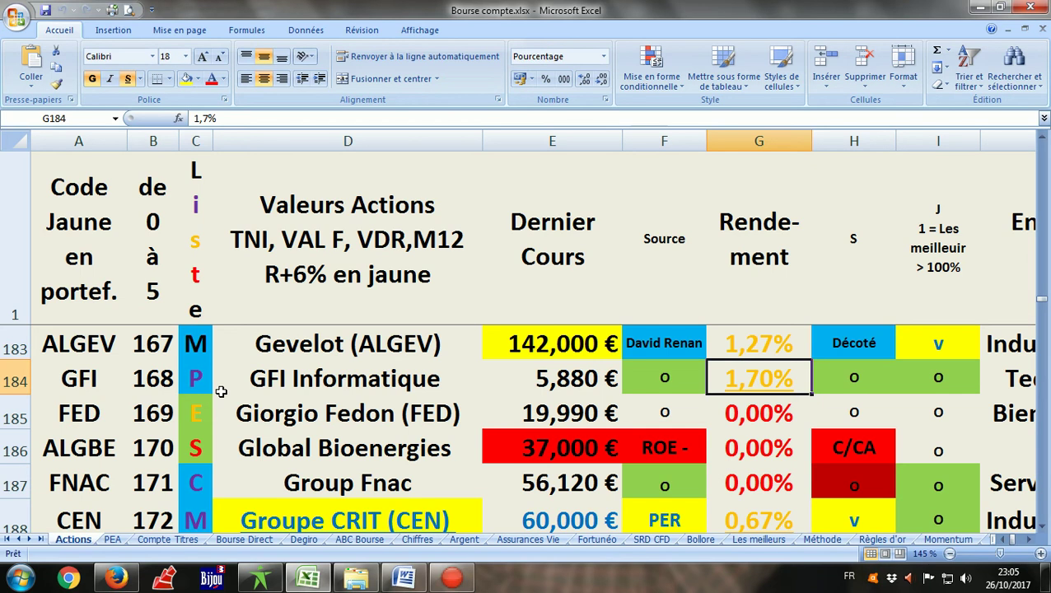
key("Right")
key("Right")
key("Right")
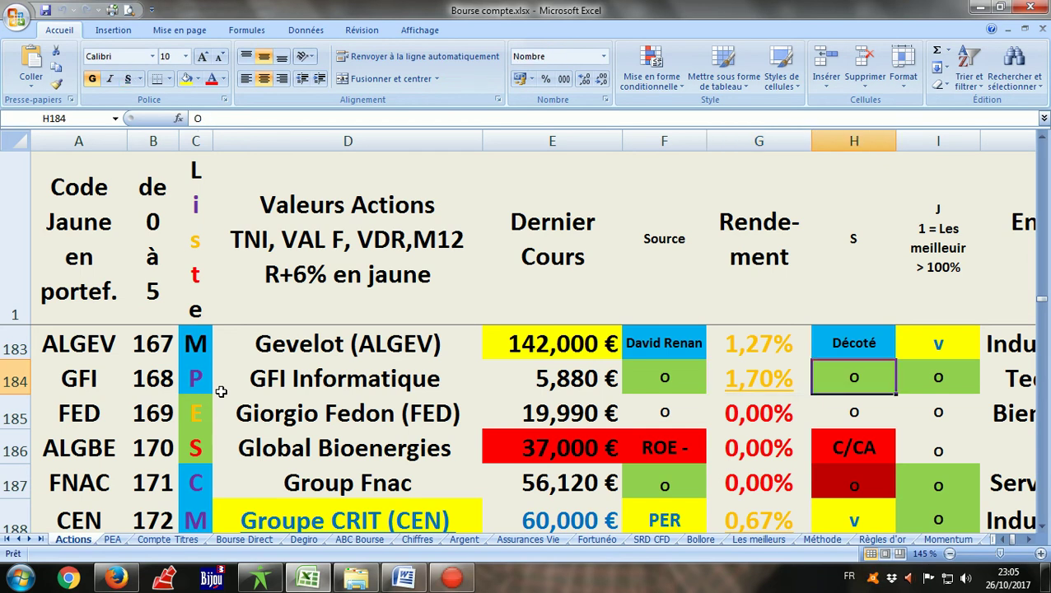
key("Right")
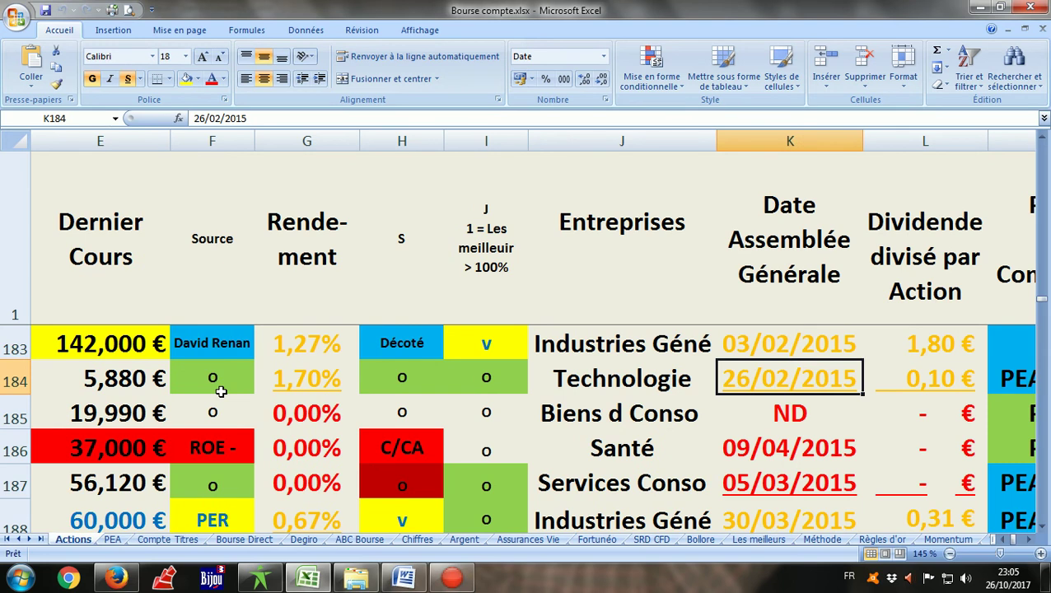
key("Right")
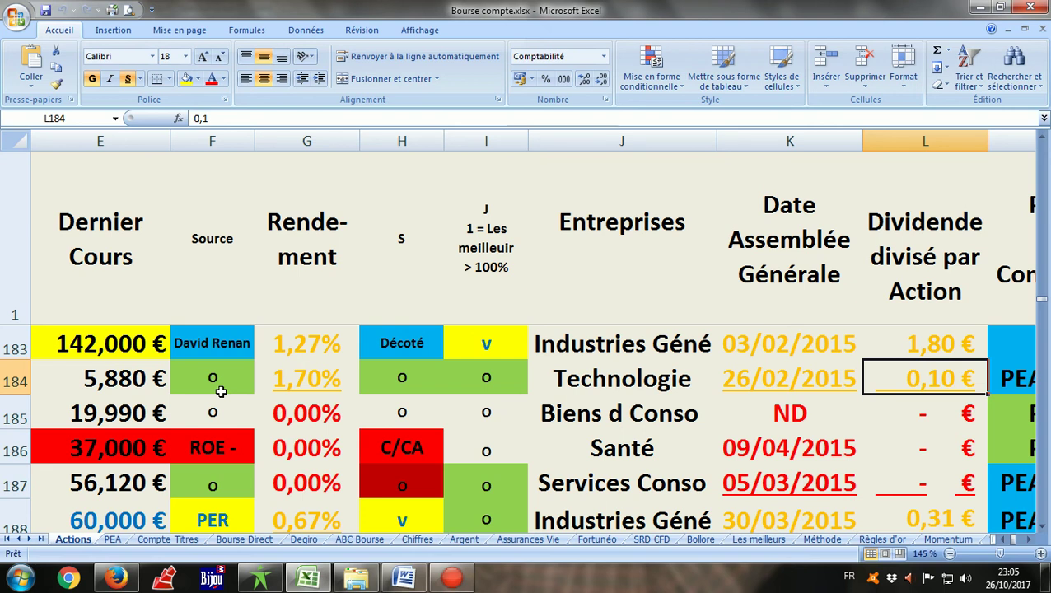
key("Right")
key("Right")
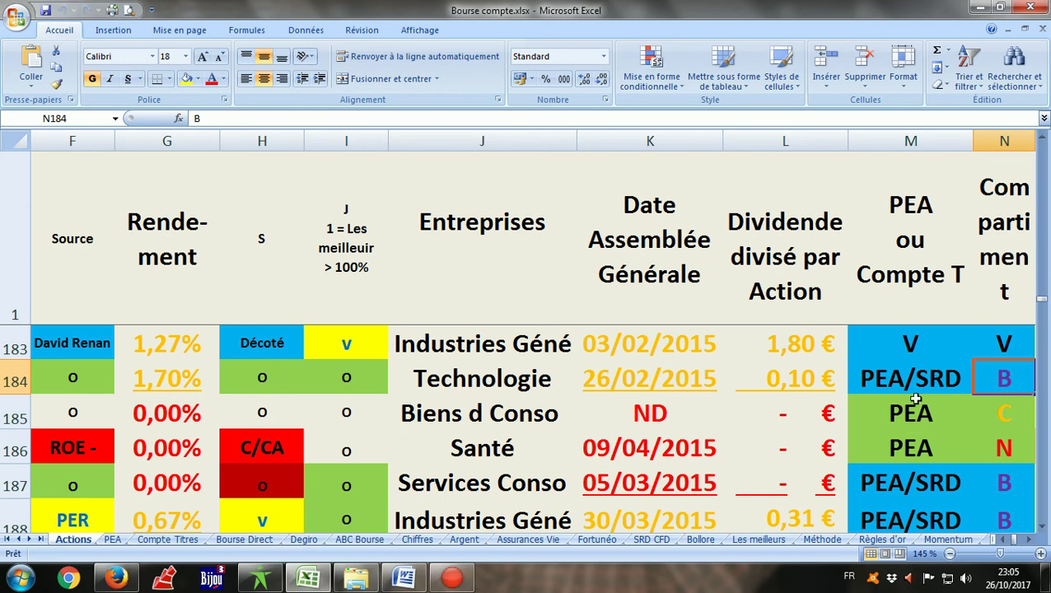
- Examine GFI Informatique's PEA eligibility, capitalisation-to-revenue ratio, BPA and PER, and the formula behind its automatic PER
left_click(909, 382)
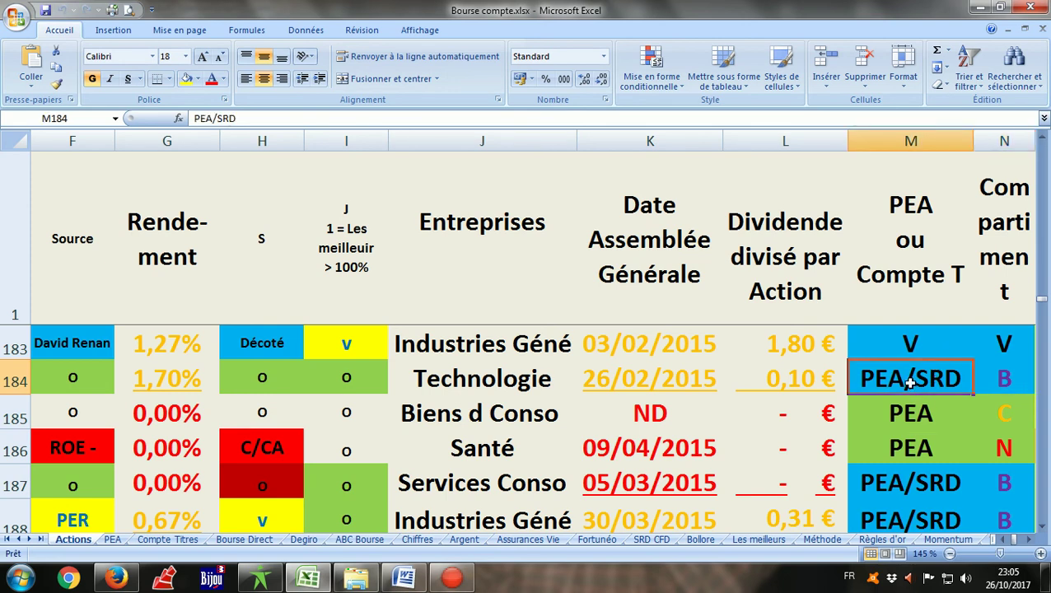
key("Right")
key("Right")
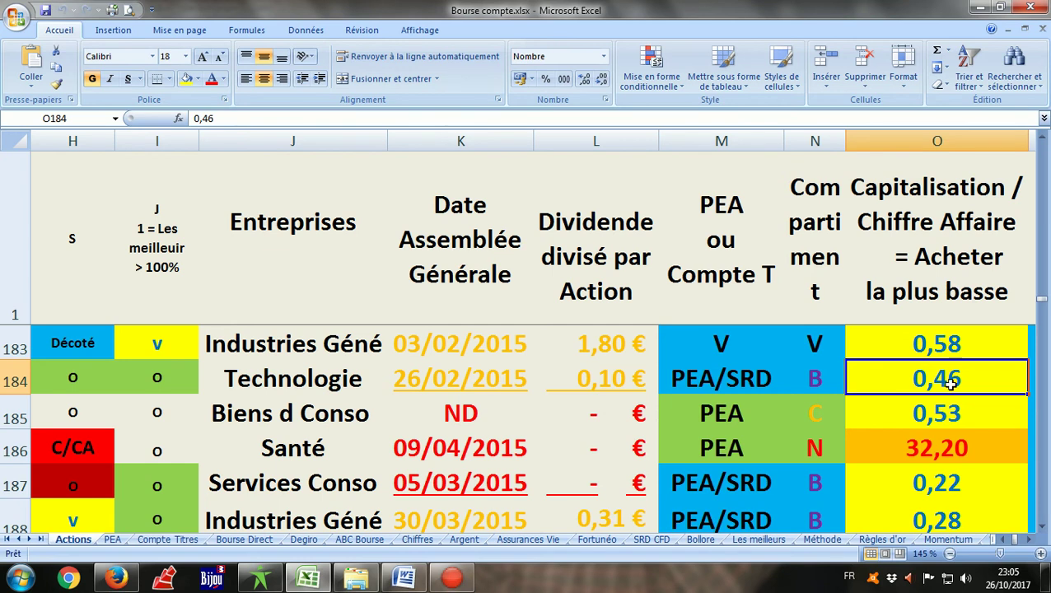
key("Right")
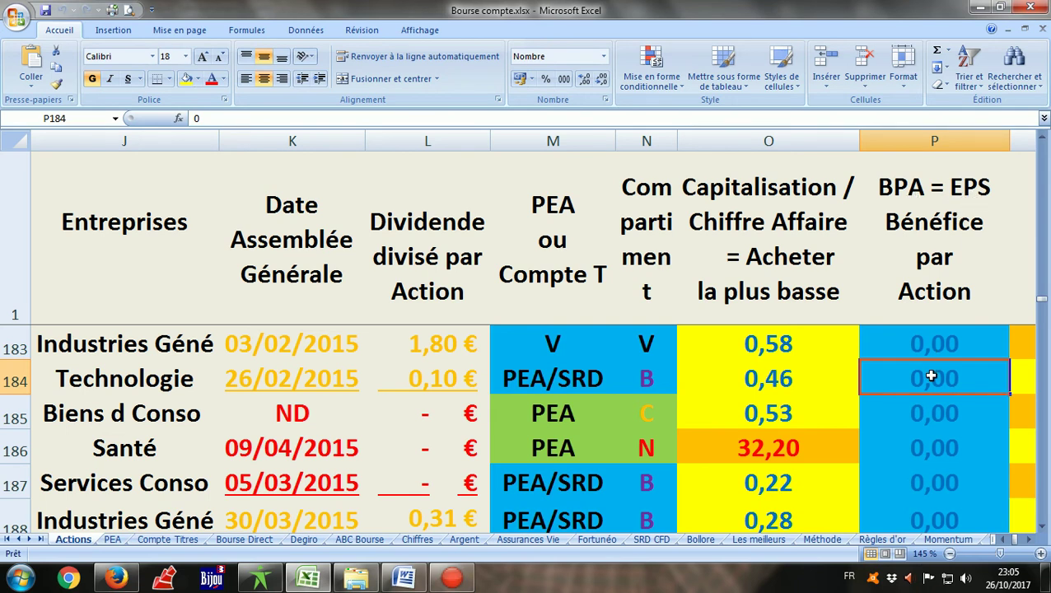
key("Right")
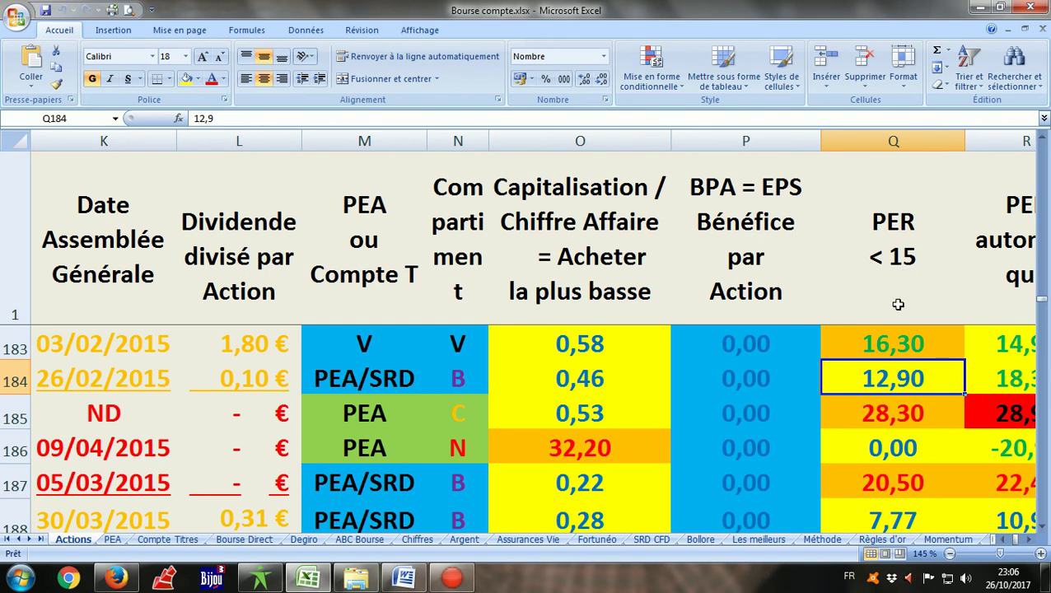
key("Right")
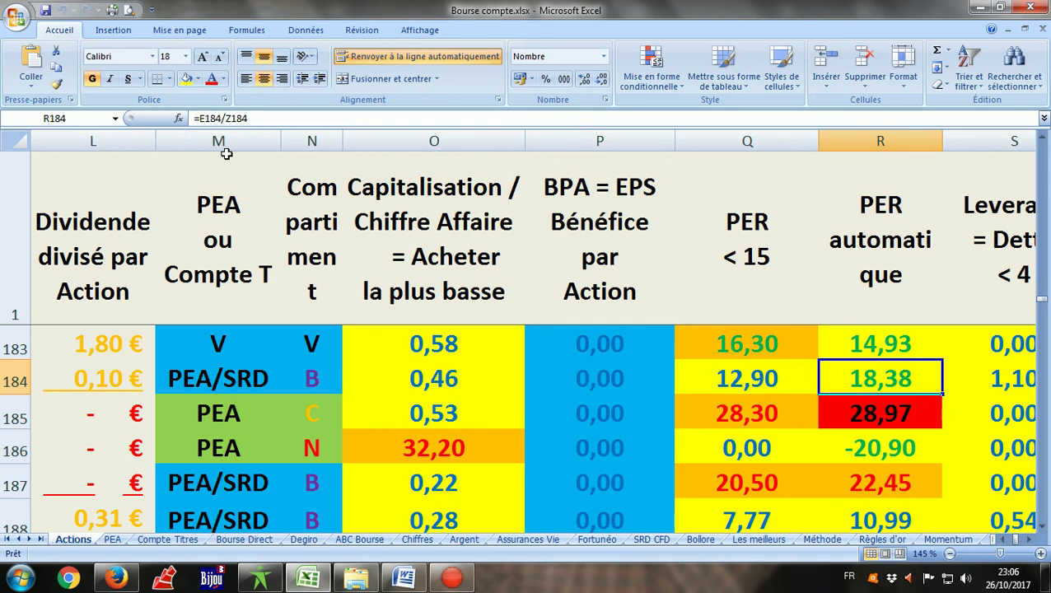
- Check the Dernier Cours cell of the GFI Informatique row, the price used by the automatic PER formula
left_click(648, 381)
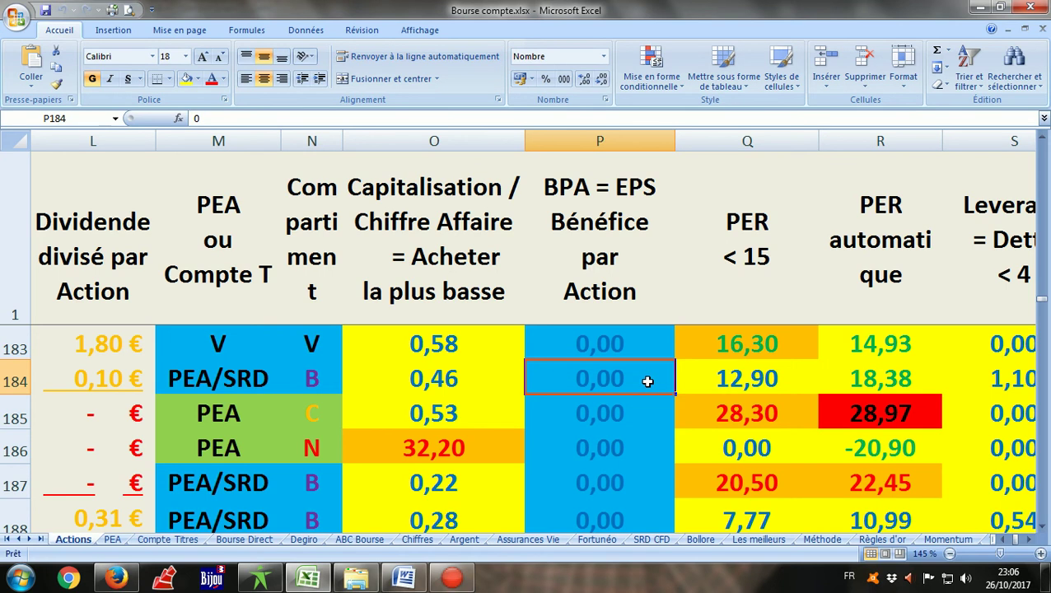
key("Left")
key("Home")
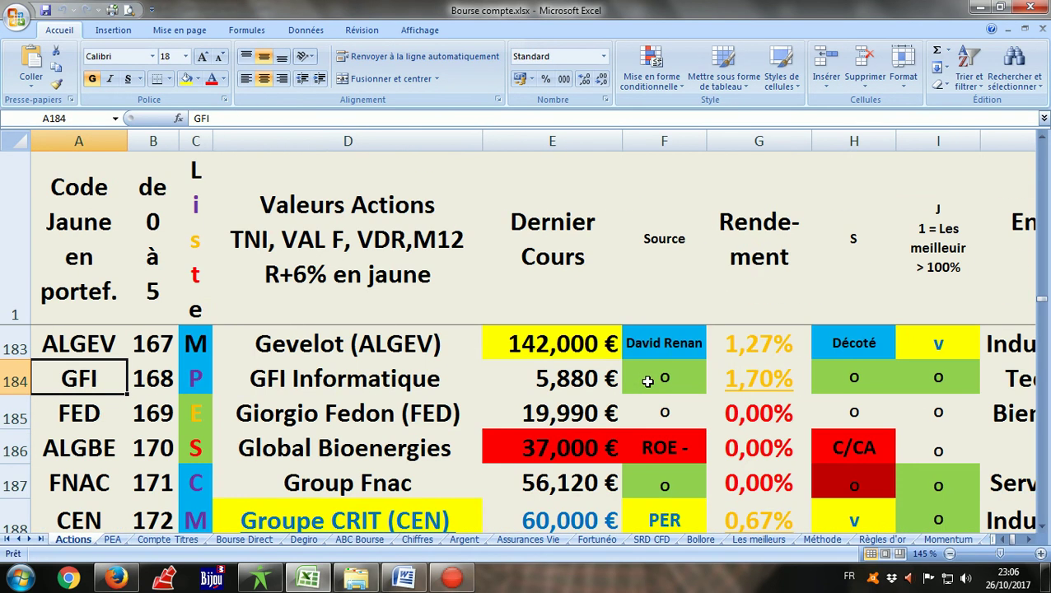
key("Right")
key("Right")
key("Right")
key("Right")
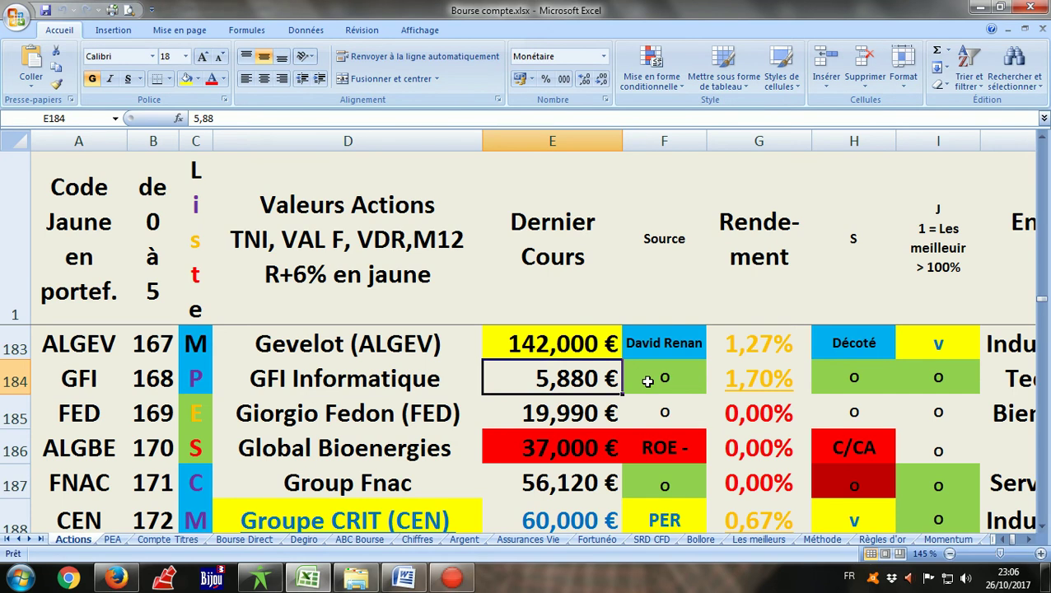
- Check the BNA 2017 cell of the GFI Informatique row, the divisor in the automatic PER formula
key("Right")
key("Right")
key("Right")
key("Right")
key("Right")
key("Right")
key("Right")
key("Right")
key("Right")
key("Right")
key("Right")
key("Right")
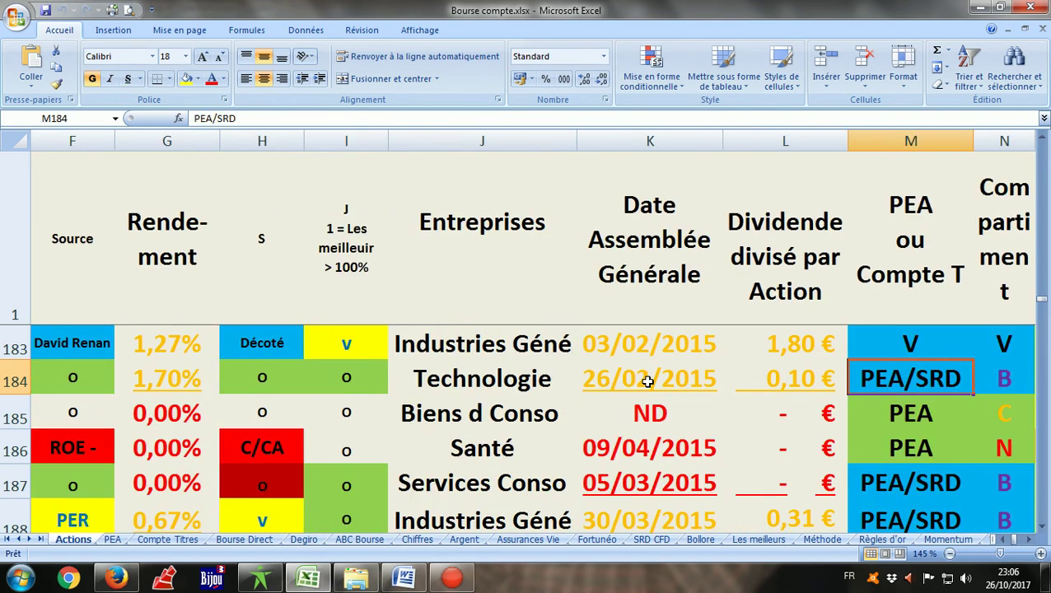
key("Right")
key("Right")
key("Right")
key("Right")
key("Right")
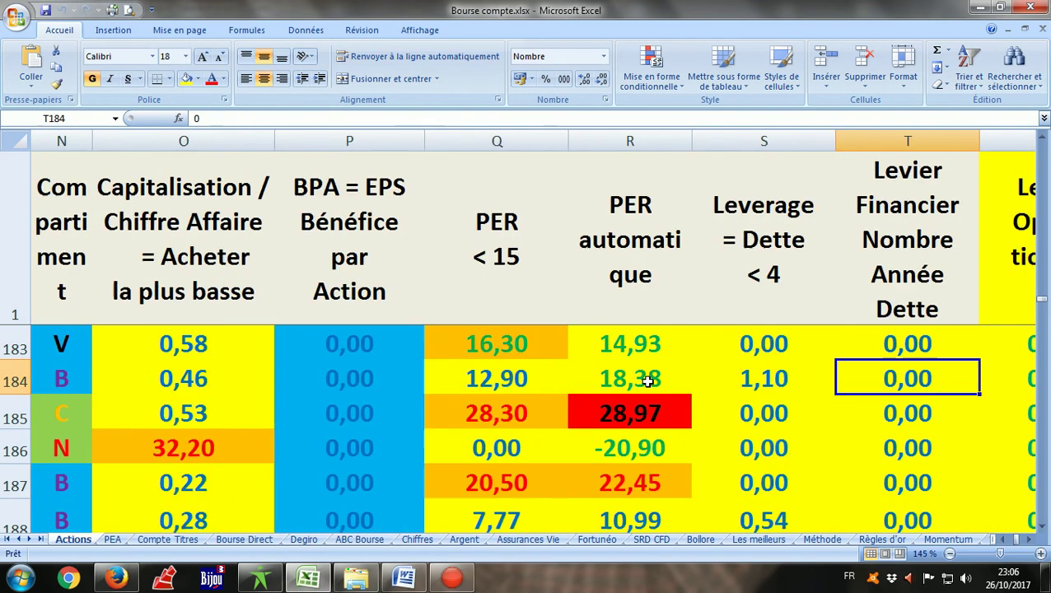
key("Right")
key("Right")
key("Right")
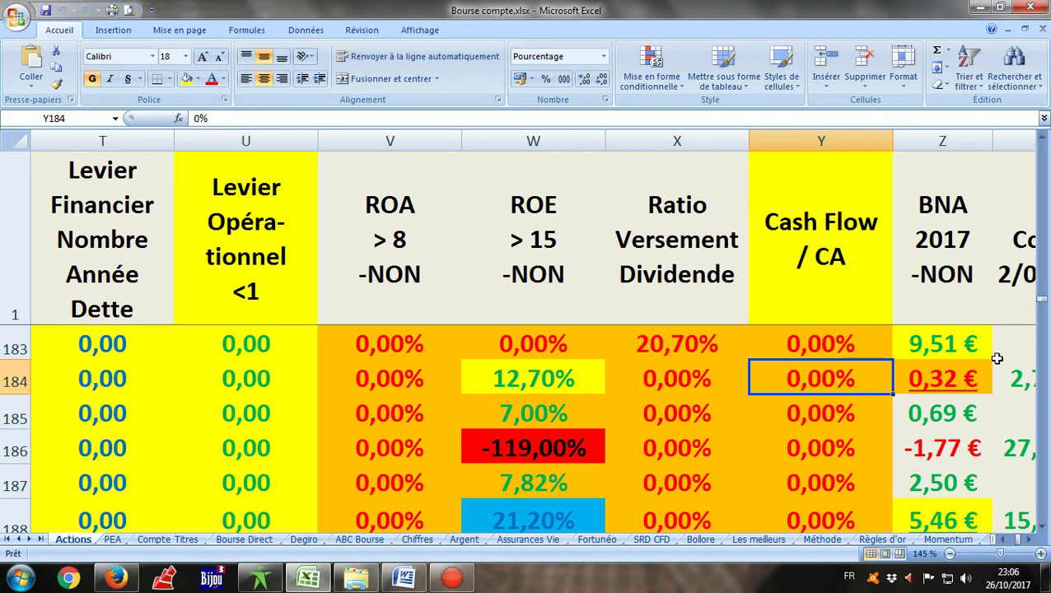
left_click(966, 375)
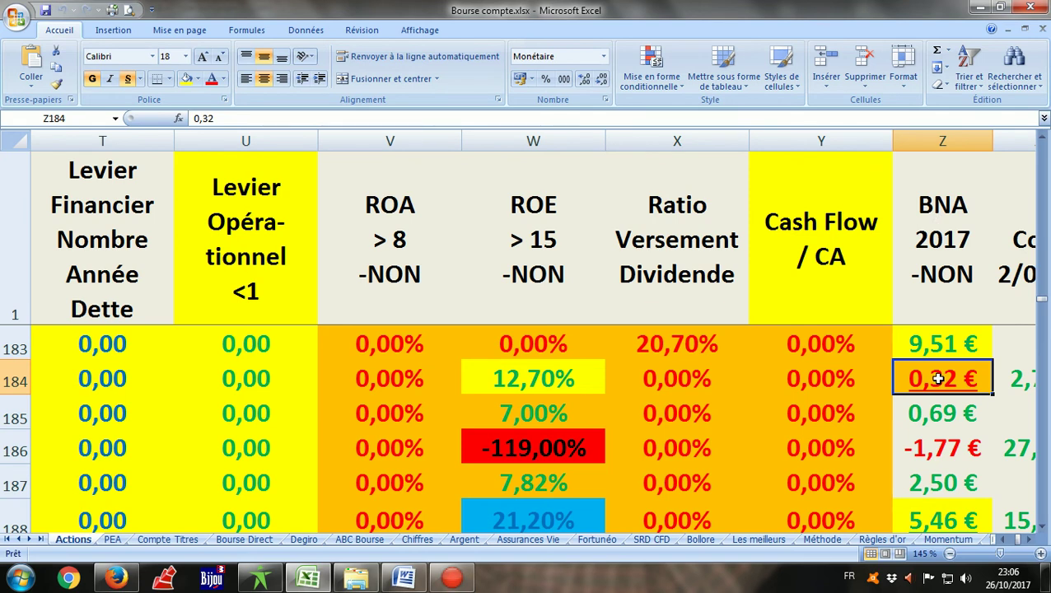
- Return to the PER automatique cell of the GFI Informatique row and review its formula
key("Left")
key("Left")
key("Left")
key("Left")
key("Left")
key("Left")
key("Left")
key("Left")
key("Left")
key("Left")
key("Left")
key("Left")
key("Left")
key("Left")
key("Left")
key("Left")
key("Left")
key("Left")
key("Left")
key("Left")
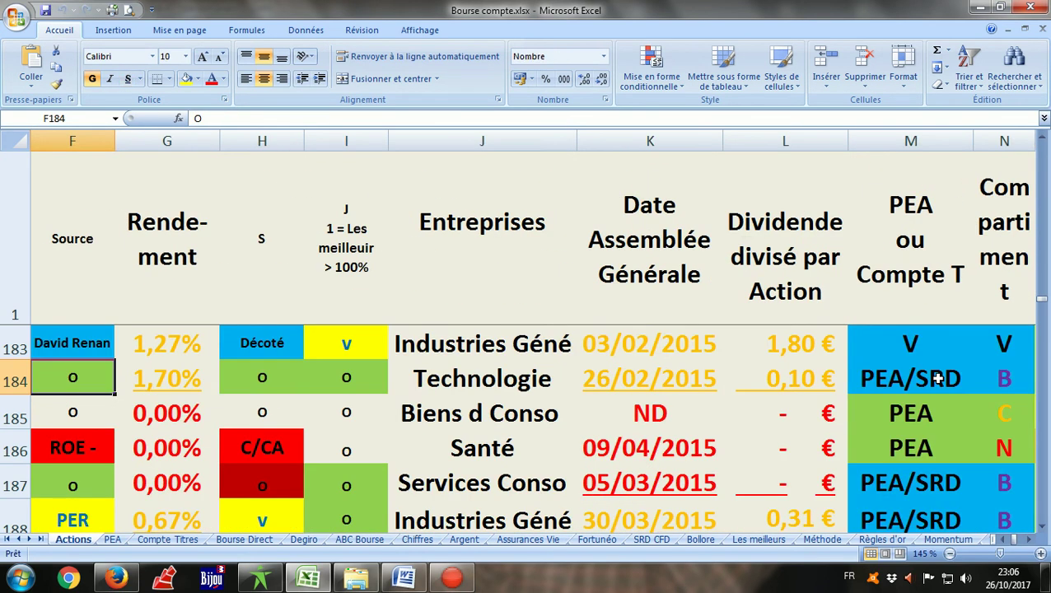
key("Right")
left_click(937, 378)
key("Right")
key("Right")
key("Right")
key("Right")
key("Right")
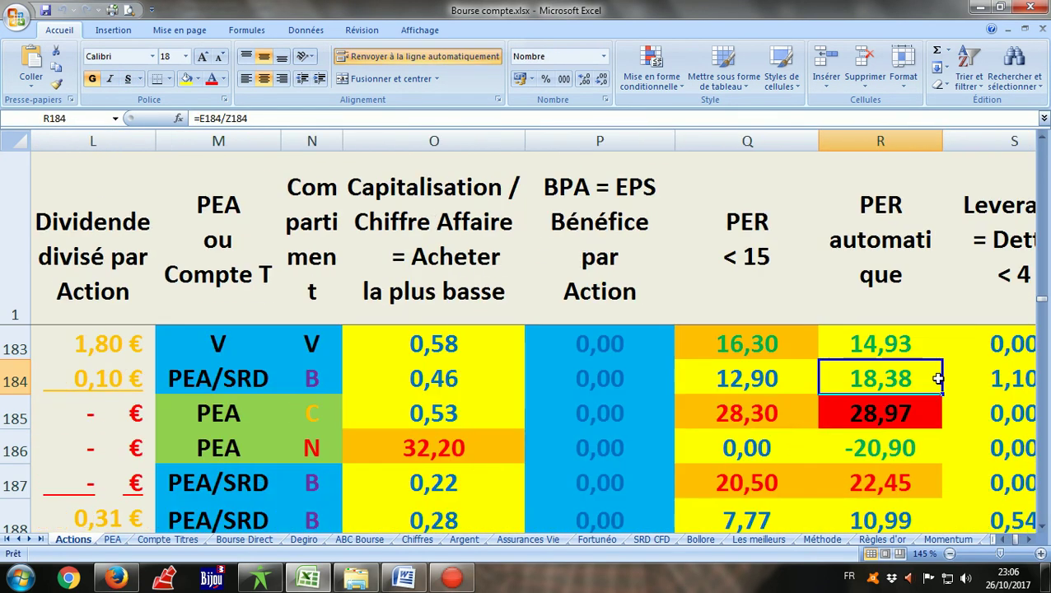
- Compare GFI Informatique's Leverage value with the debt limit given in the column header
key("Right")
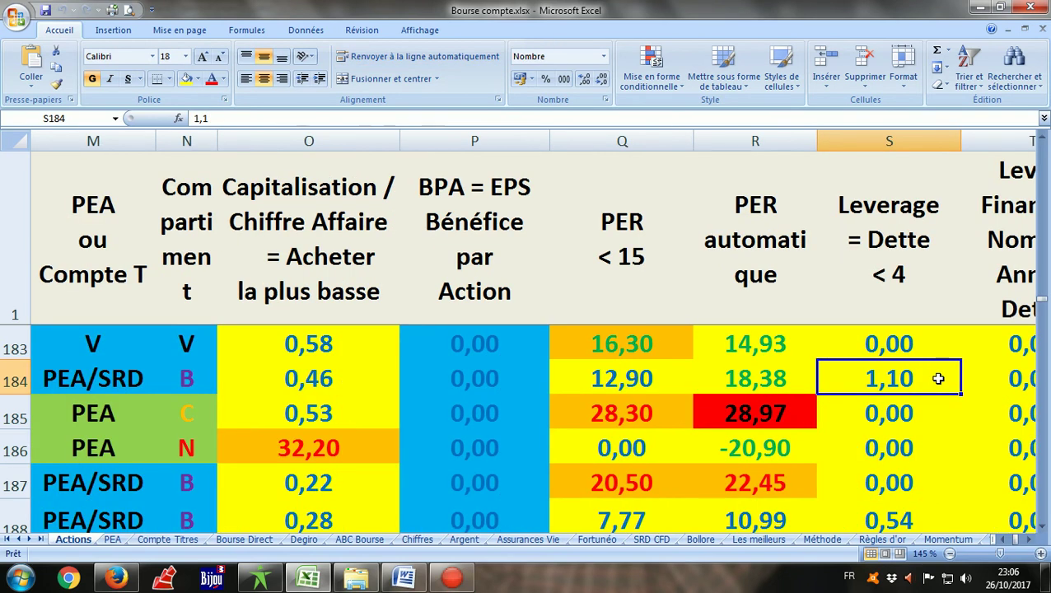
left_click(899, 200)
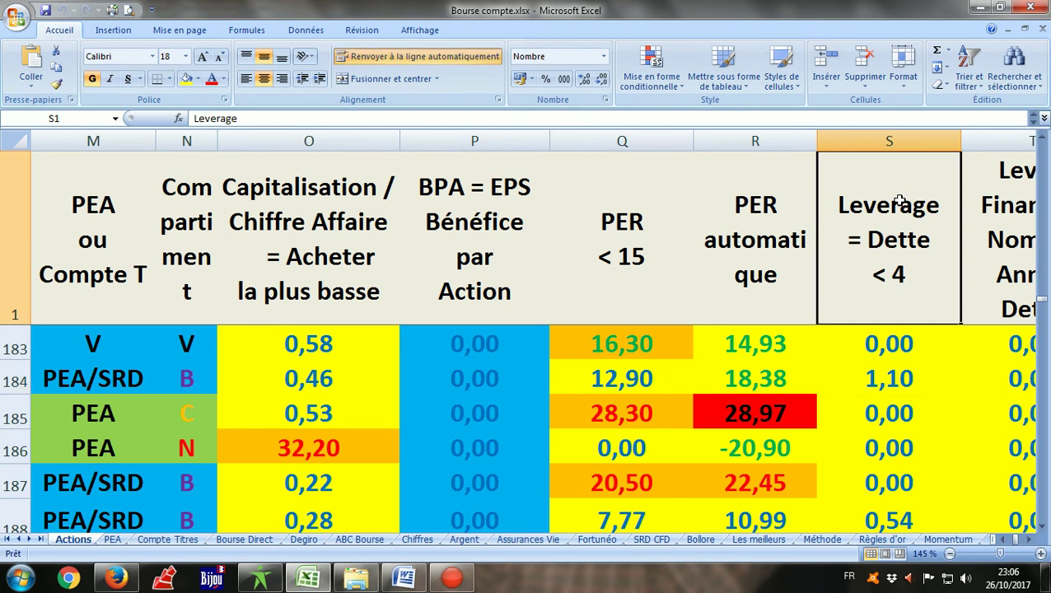
left_click(885, 385)
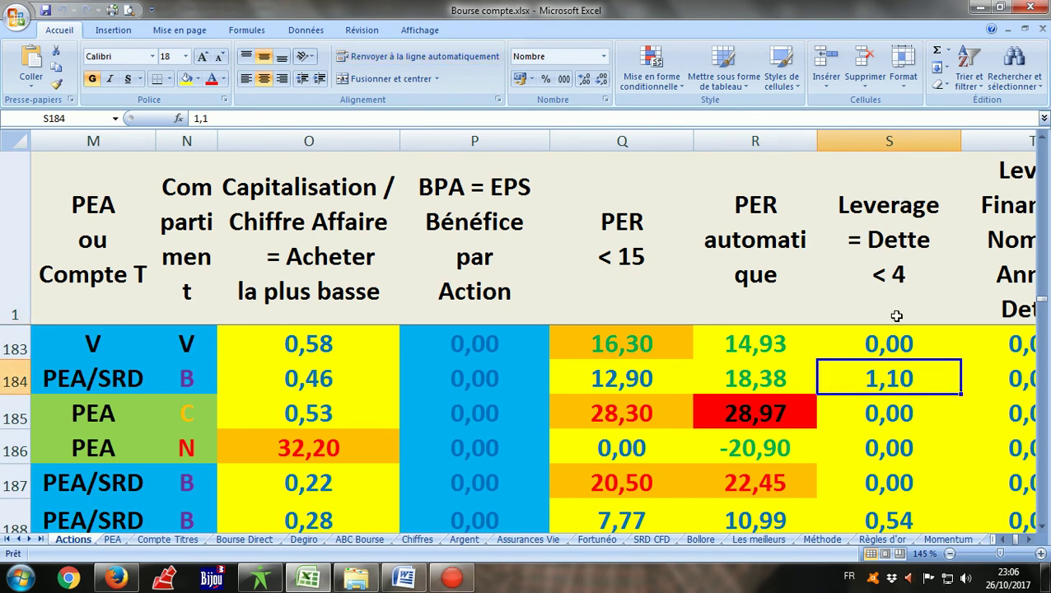
left_click(910, 275)
left_click(906, 373)
- Examine GFI Informatique's financial leverage in years of debt, operating leverage, ROA, ROE and dividend payout ratio
key("Right")
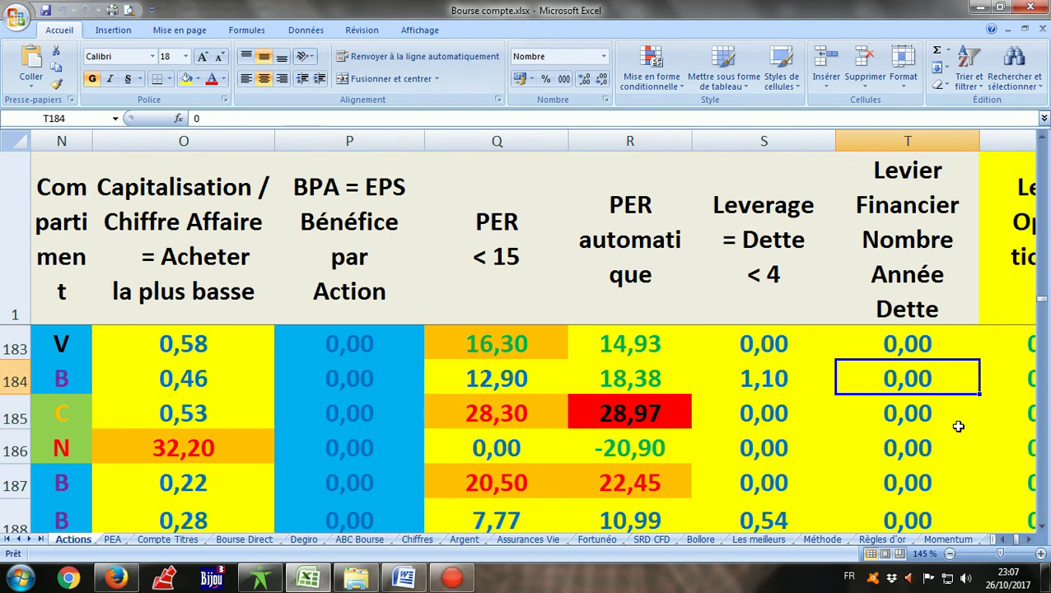
key("Right")
key("Left")
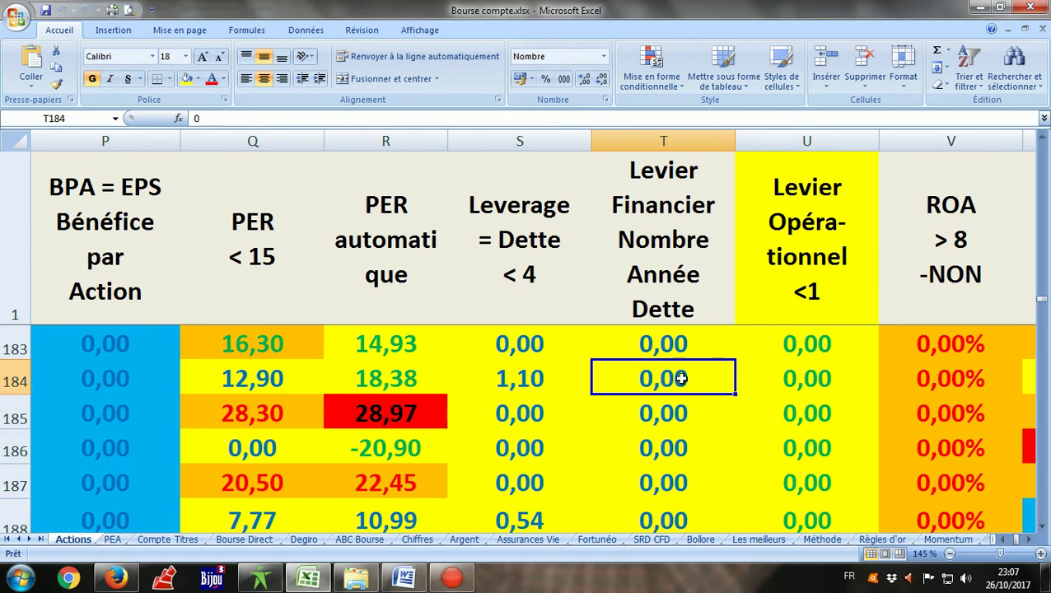
key("Right")
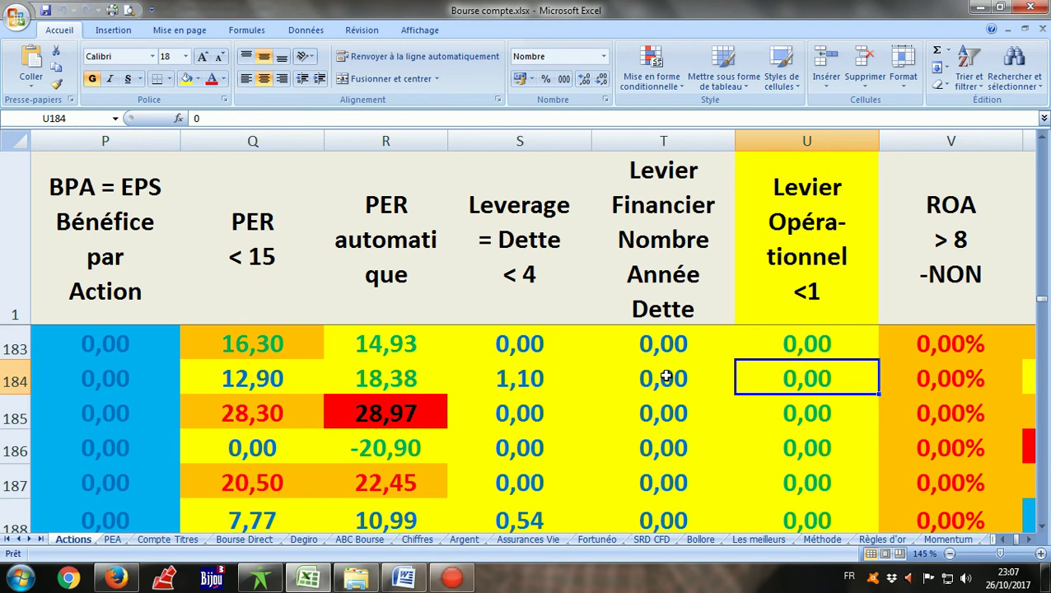
key("Right")
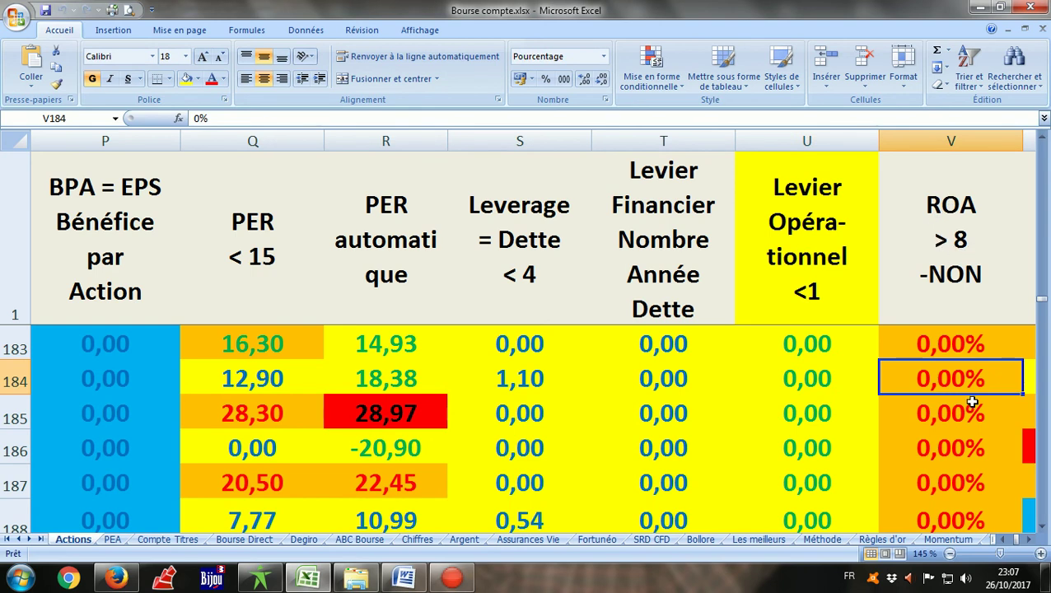
key("Right")
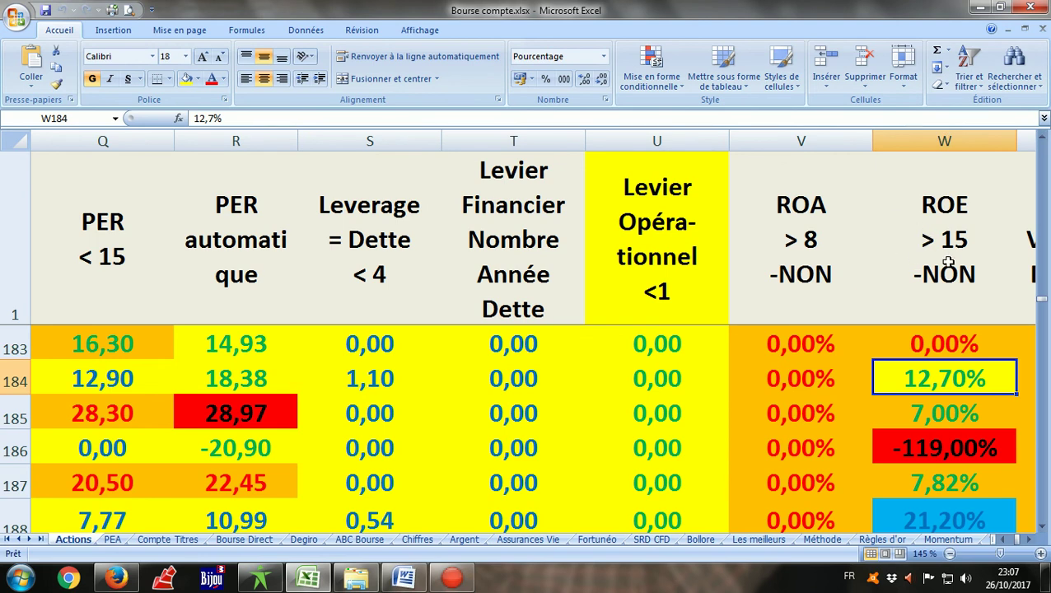
key("Right")
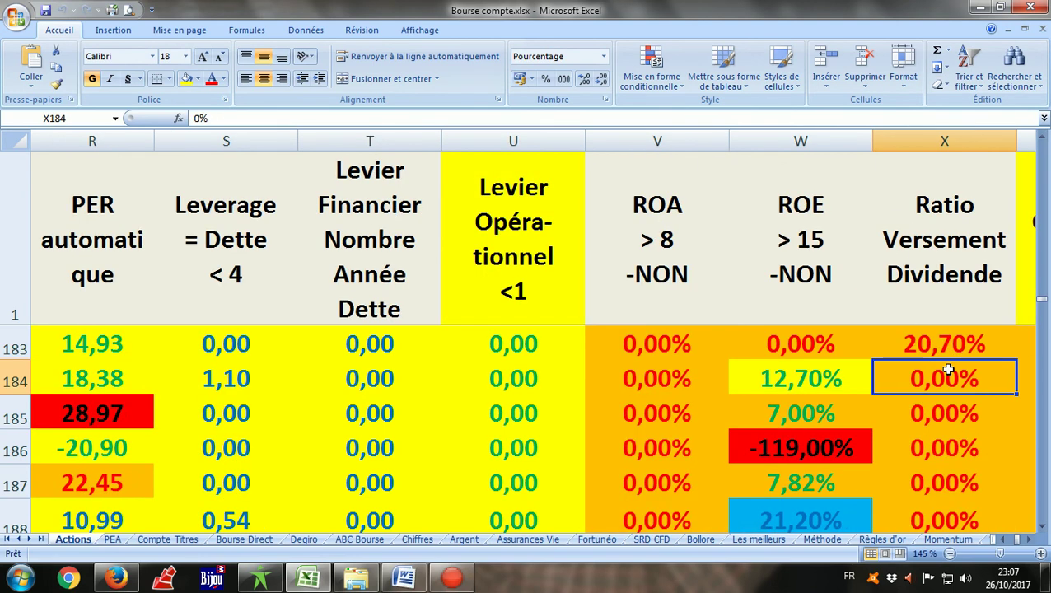
- Sort the Actions table by the ROE column from largest to smallest and go towards the highest-ranked rows
left_click(827, 368)
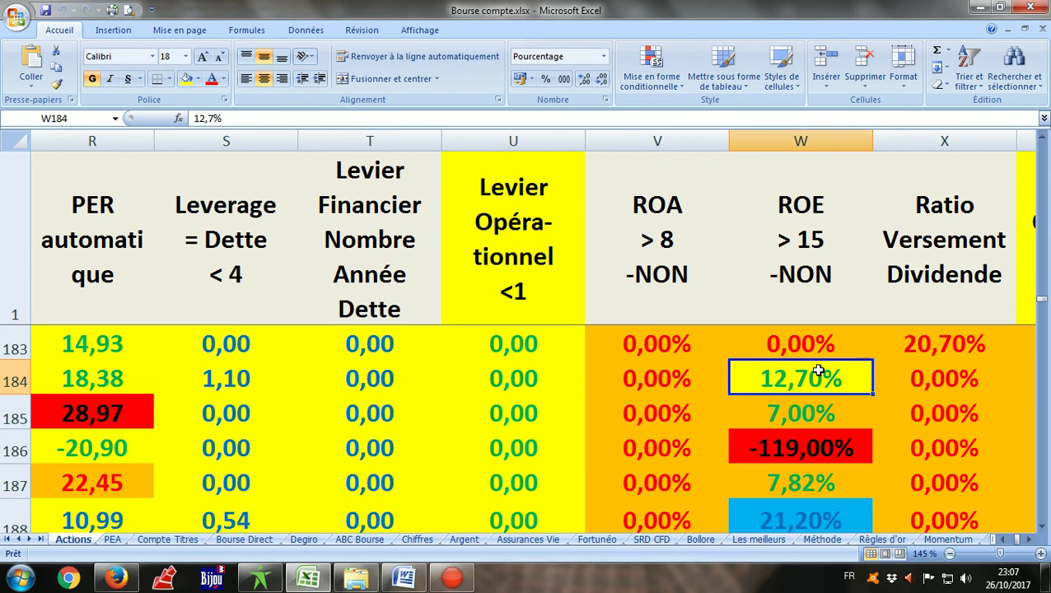
left_click(970, 64)
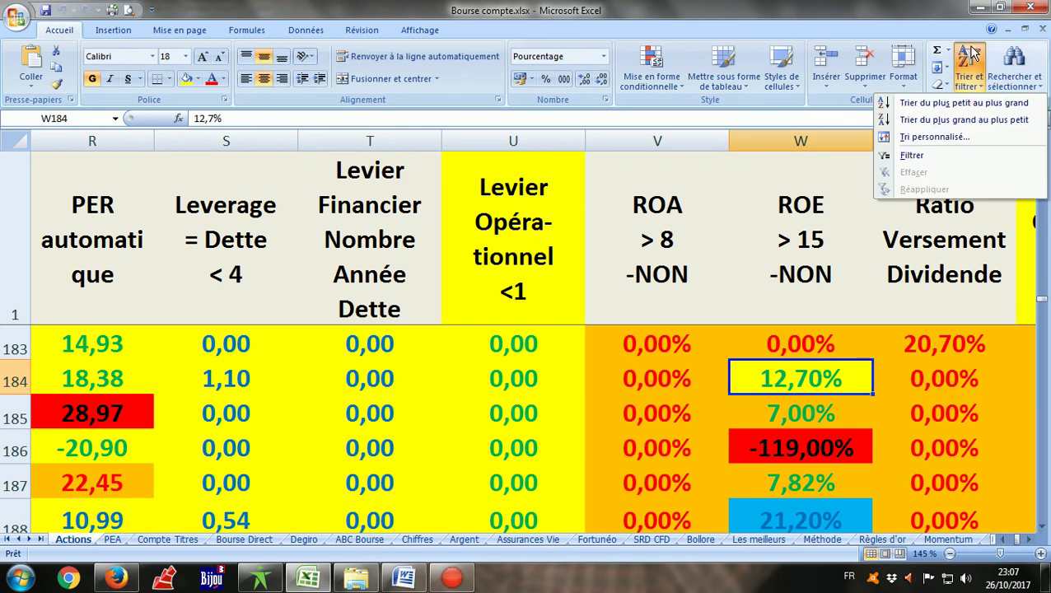
left_click(956, 121)
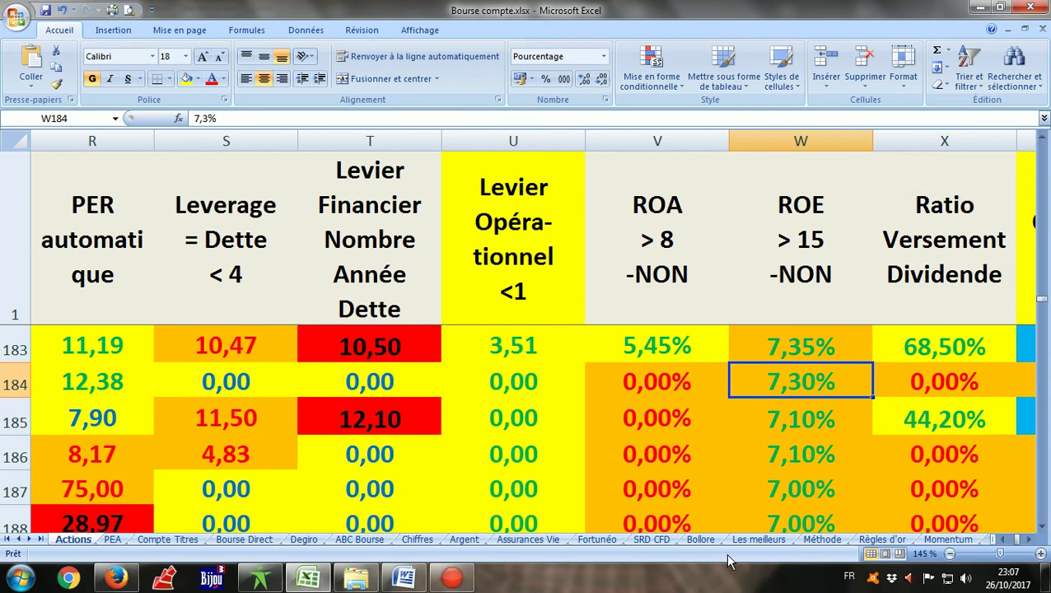
scroll(725, 524, "up", 13)
scroll(745, 531, "up", 20)
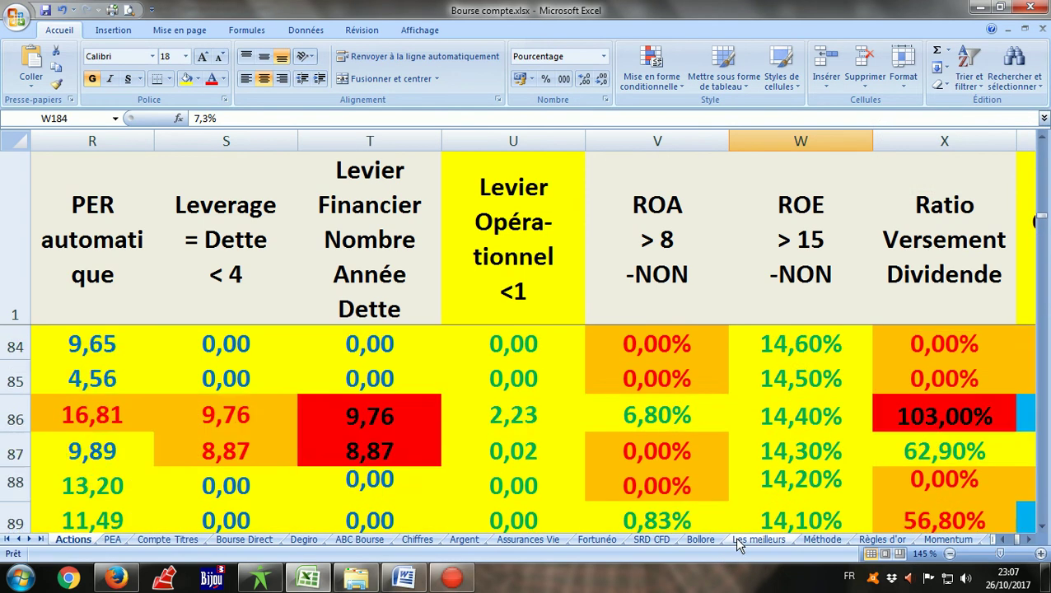
- Examine the highest ROE values in the sorted Actions table and select the ROE cell in row 12
scroll(764, 524, "up", 9)
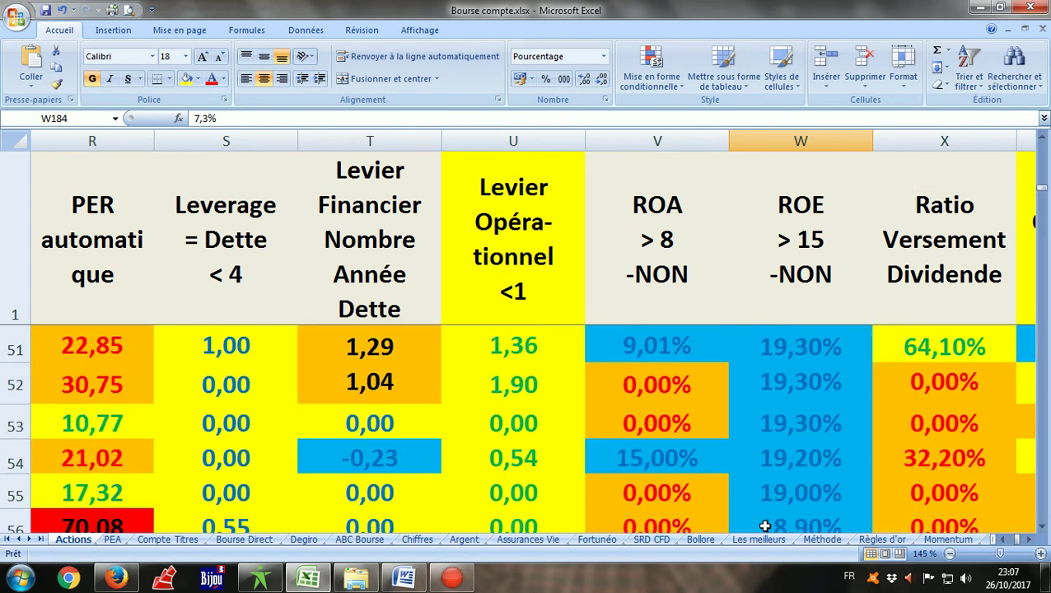
scroll(764, 524, "up", 11)
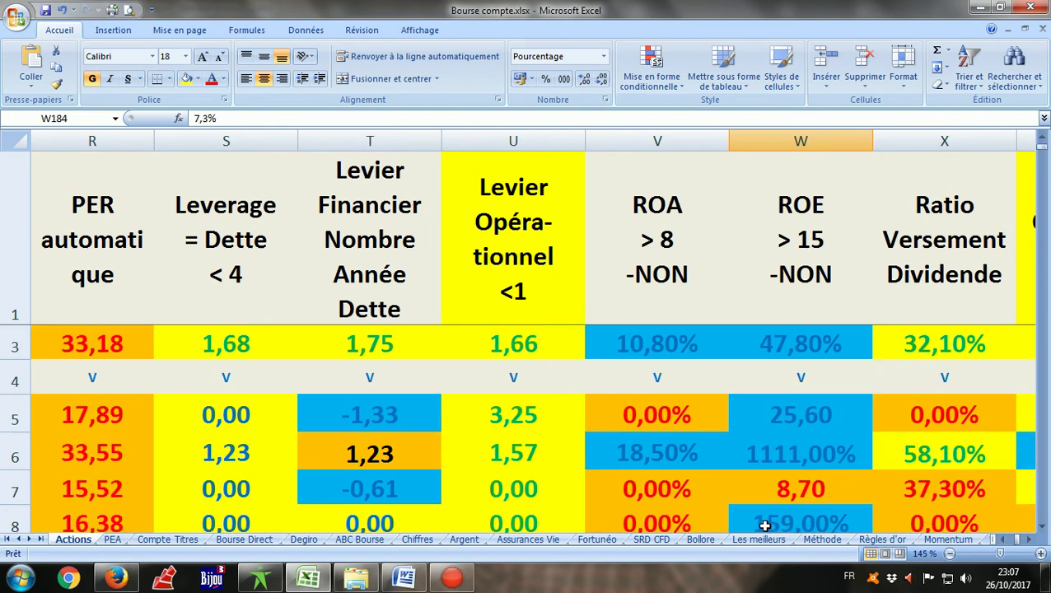
scroll(765, 525, "down", 3)
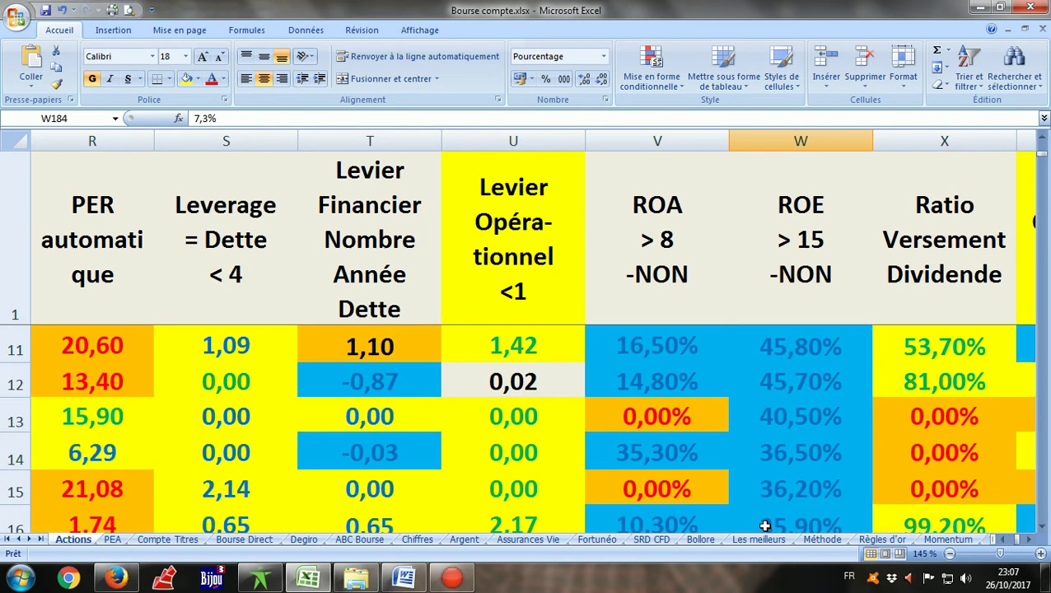
left_click(797, 346)
left_click(804, 377)
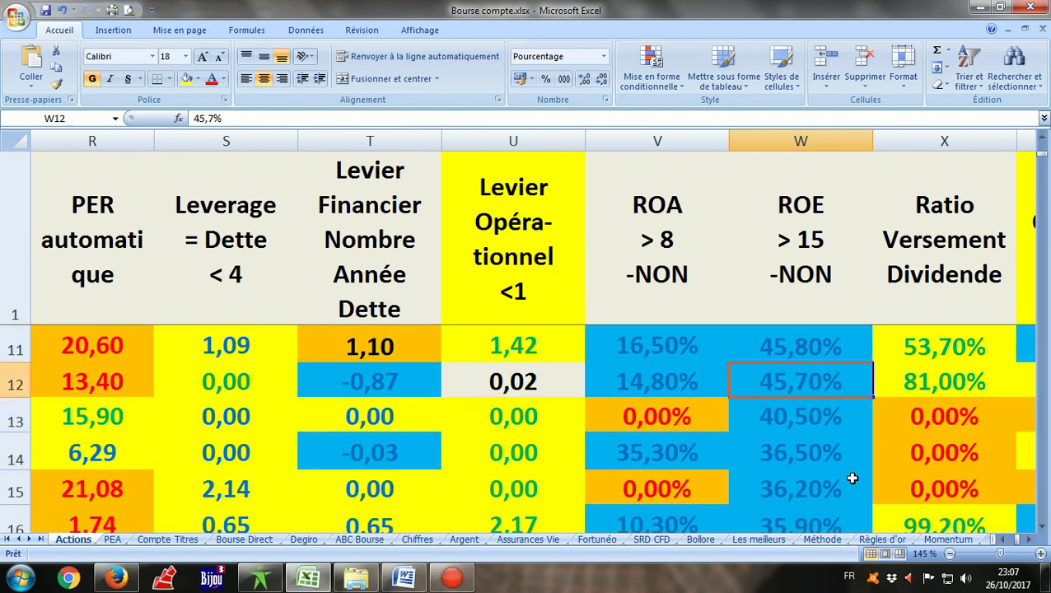
- Follow row 12 from its ROE cell back through the other columns to the company code in column A
key("Left")
key("Left")
key("Left")
key("Left")
key("Left")
key("Left")
key("Left")
key("Left")
key("Left")
key("Left")
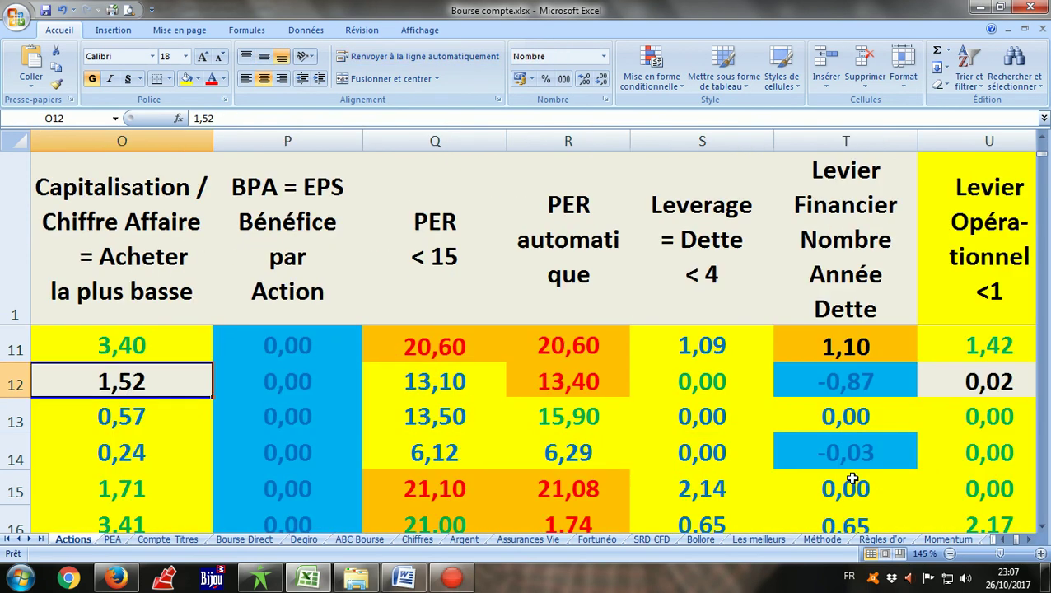
key("Left")
key("Left")
key("Left")
key("Left")
key("Left")
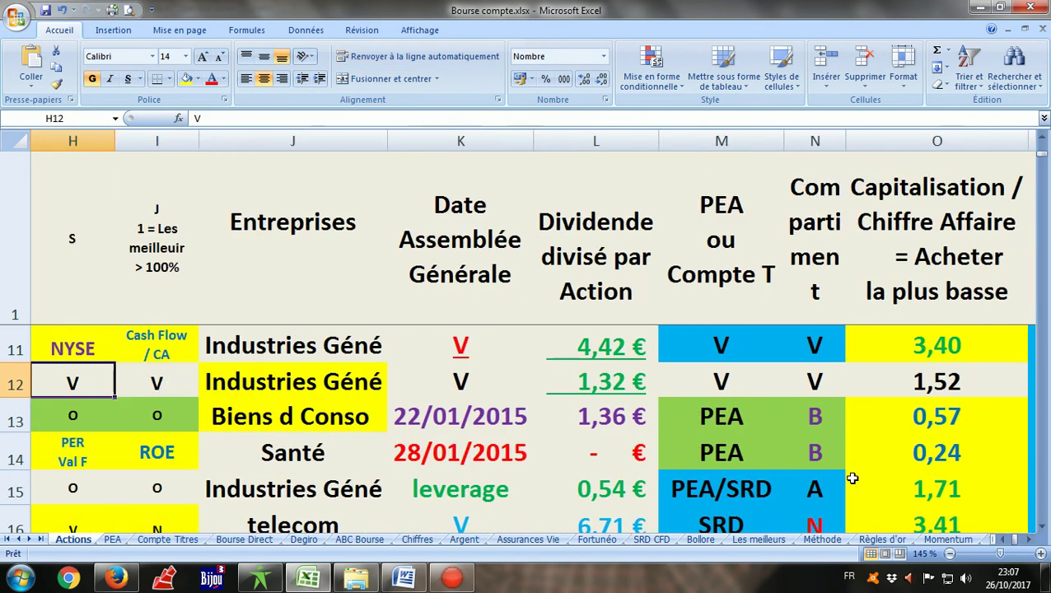
key("Left")
key("Left")
key("Left")
key("Left")
key("Left")
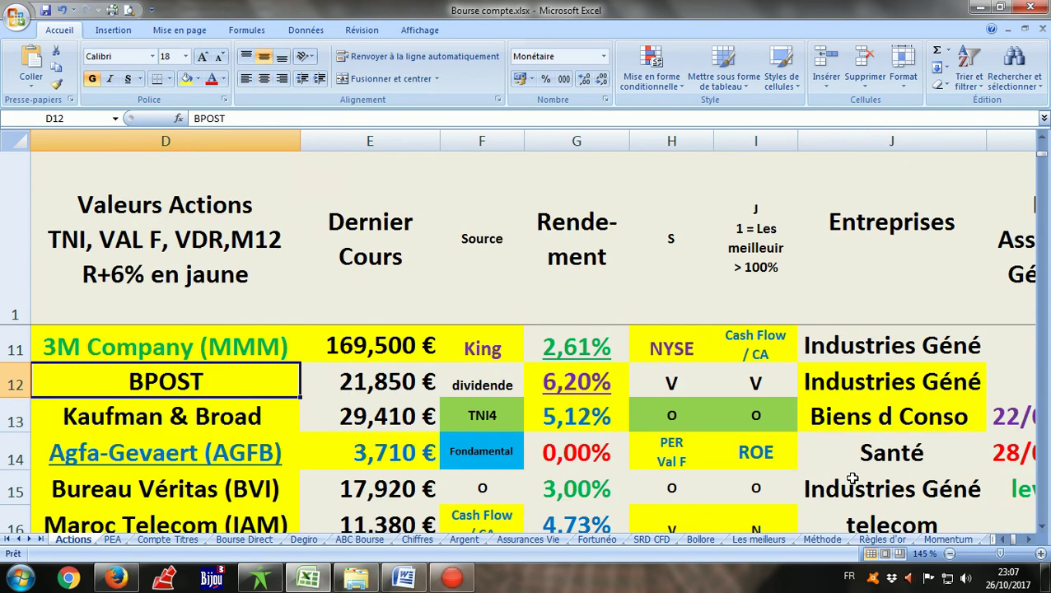
key("Left")
key("Left")
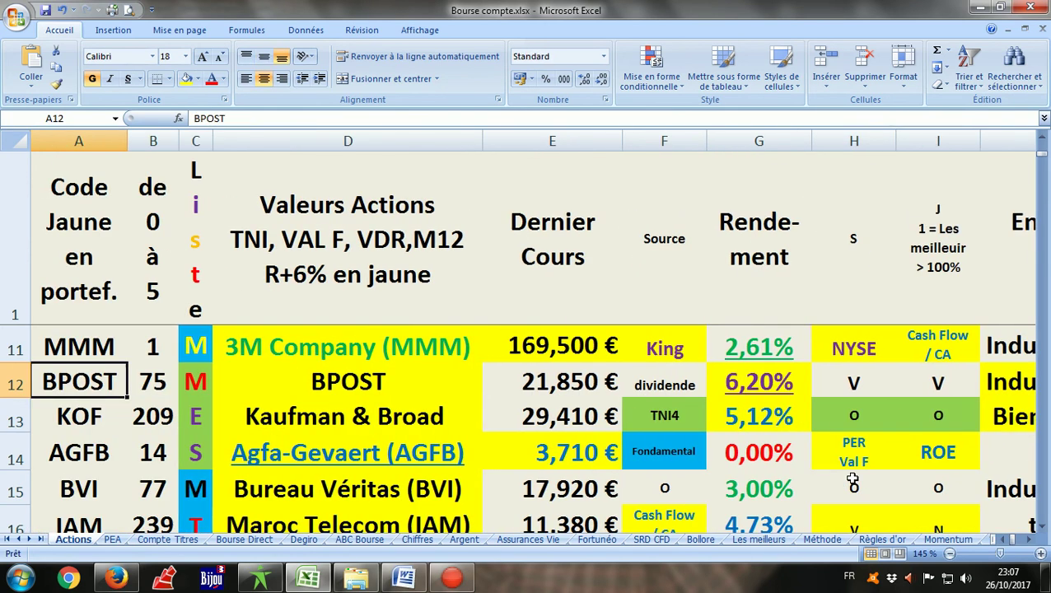
- Go through the top-ranked company names one by one, from 3M Company in row 11 to Coca Cola Co in row 18
left_click(334, 348)
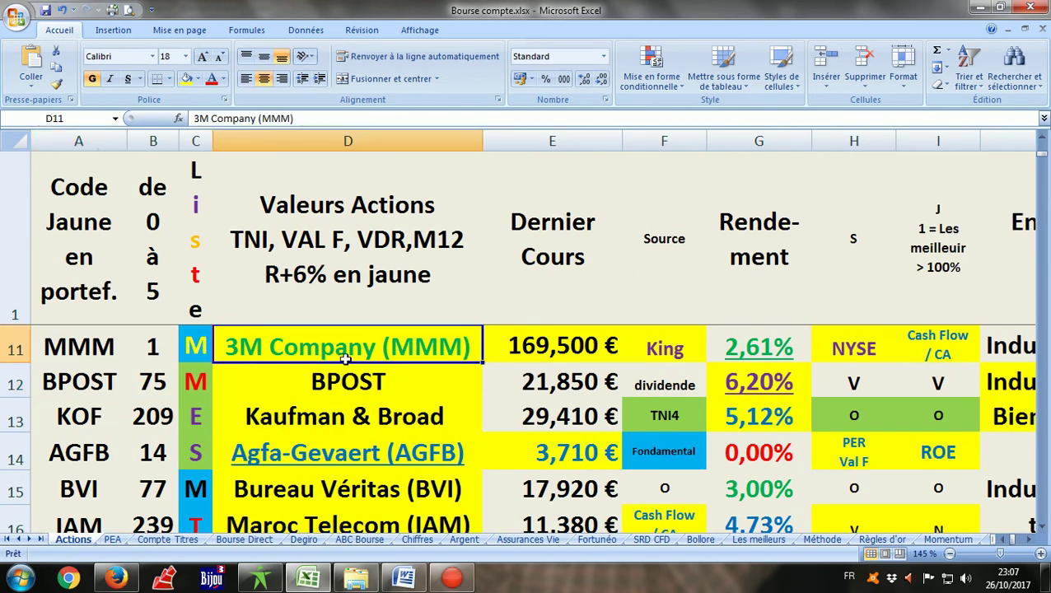
left_click(356, 384)
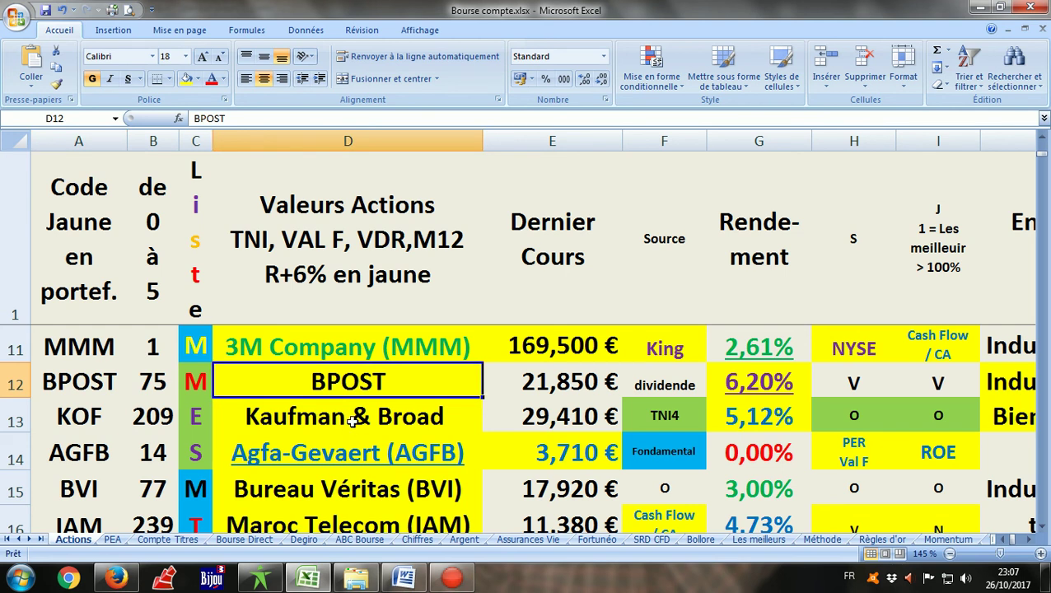
left_click(354, 421)
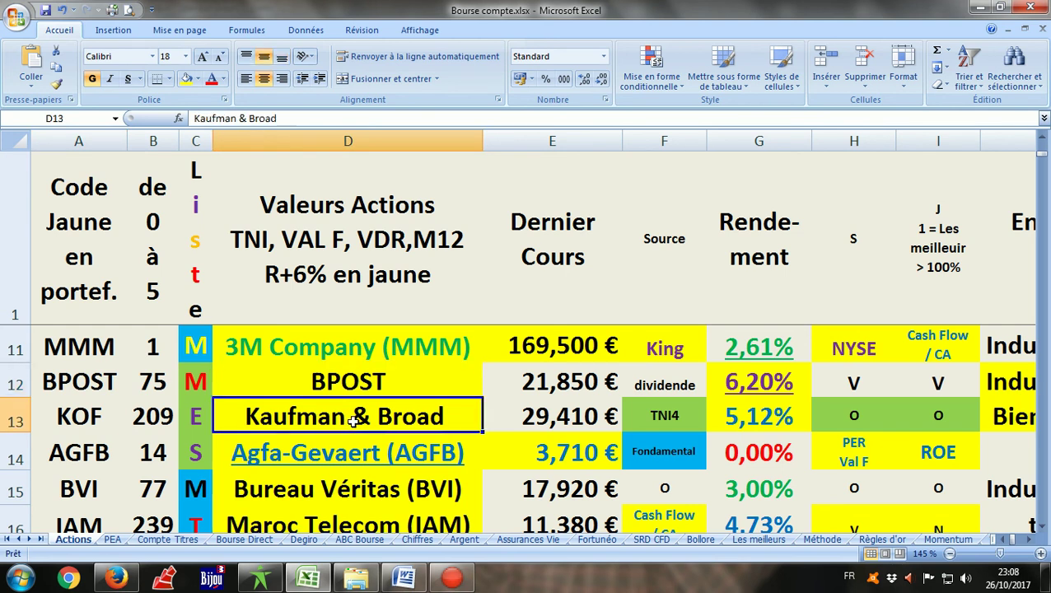
left_click(379, 451)
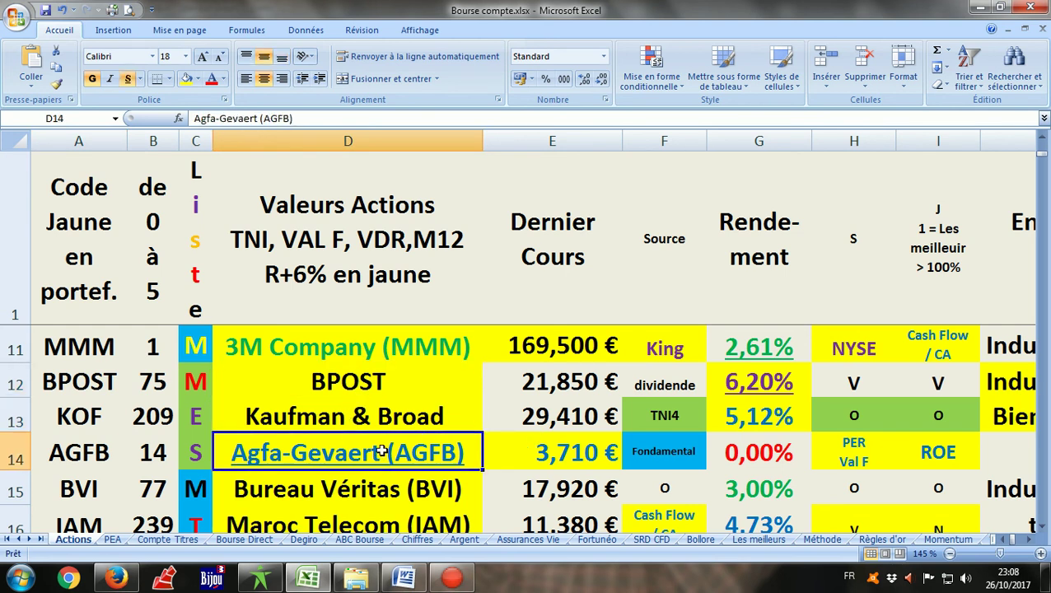
left_click(412, 484)
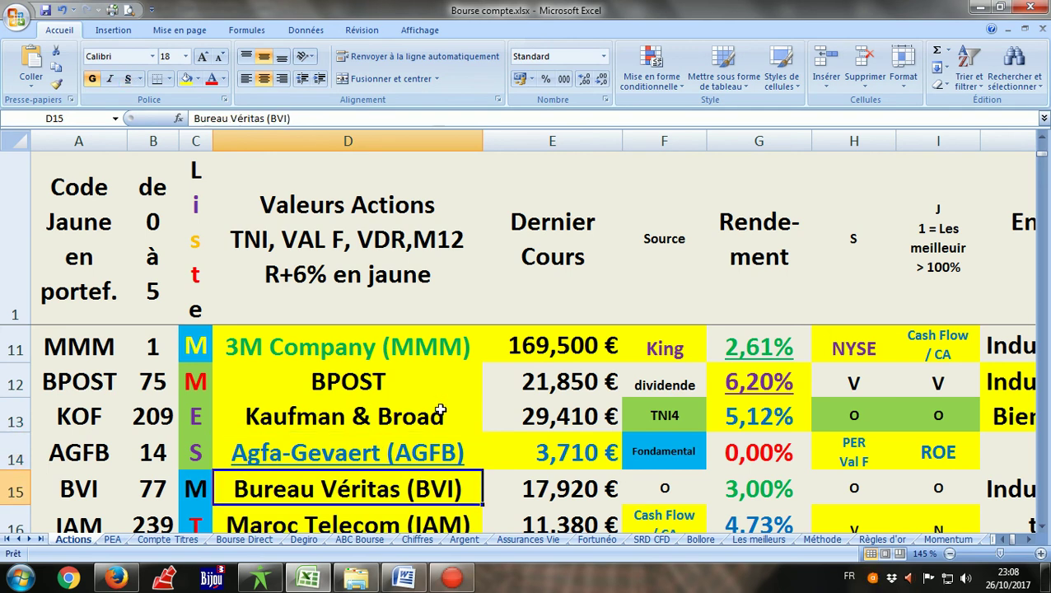
scroll(438, 407, "down", 1)
left_click(393, 419)
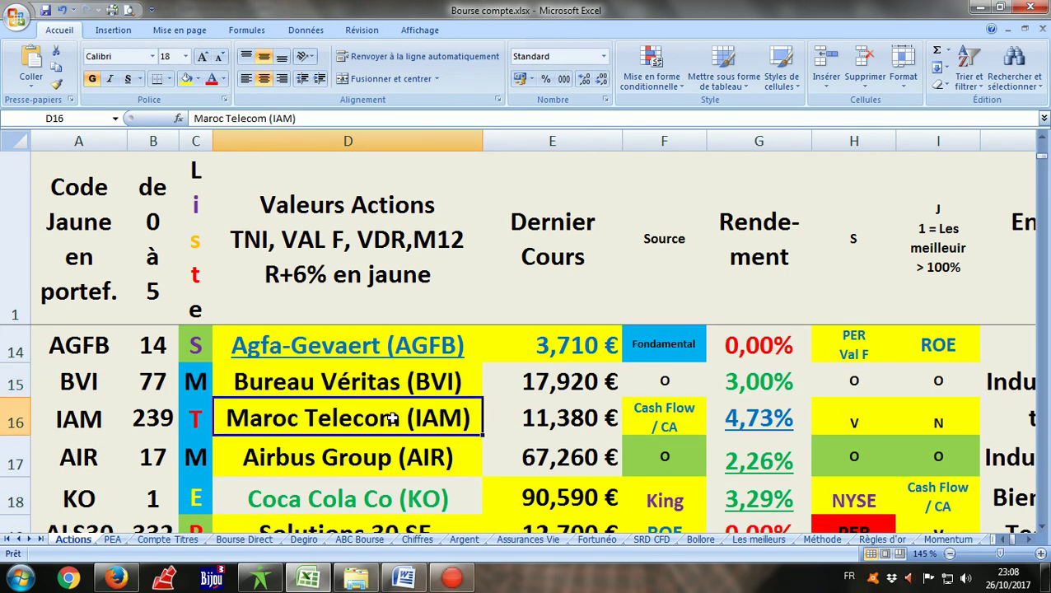
left_click(398, 462)
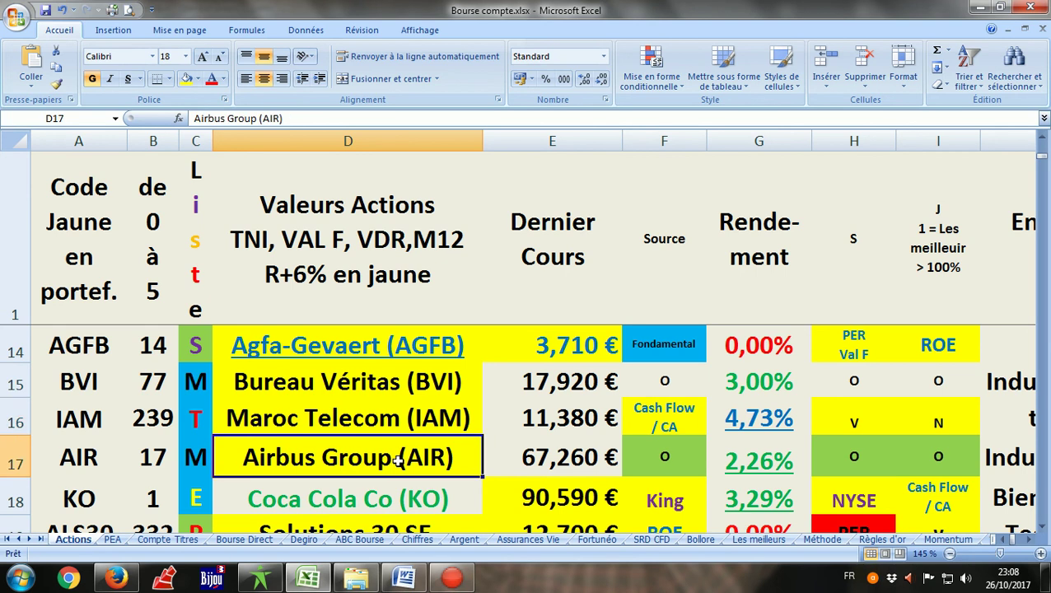
left_click(384, 504)
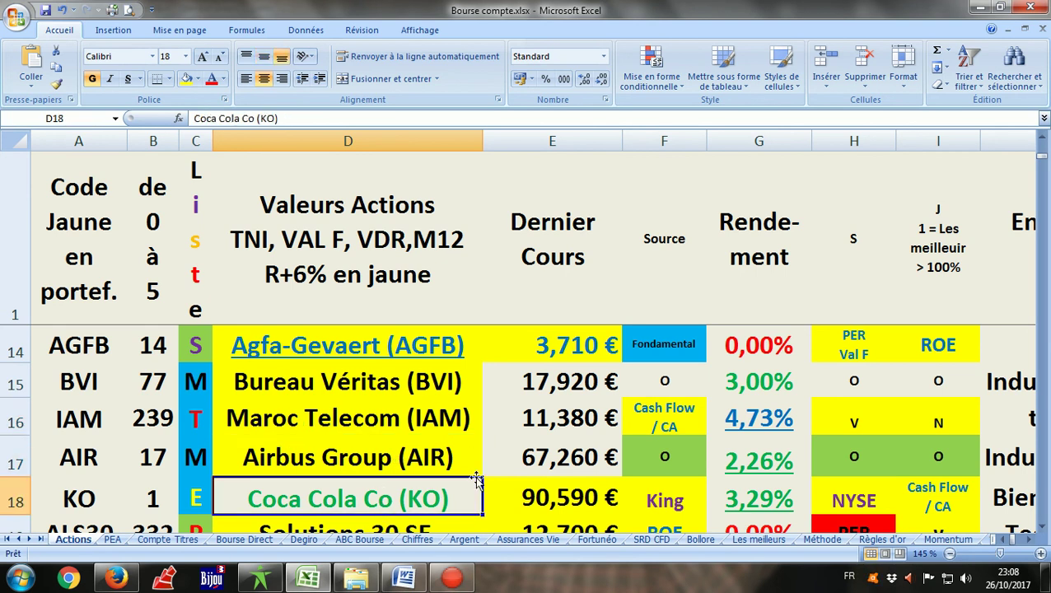
- Select Union Fin. France and check its dividend yield in the Rendement column
scroll(436, 455, "down", 1)
left_click(409, 450)
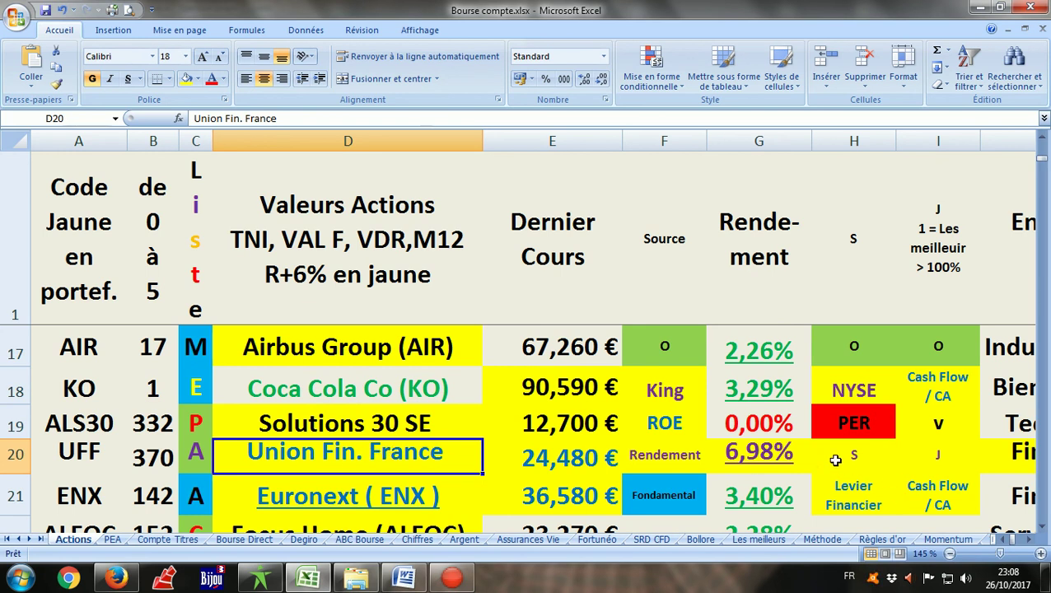
left_click(778, 452)
scroll(307, 471, "down", 1)
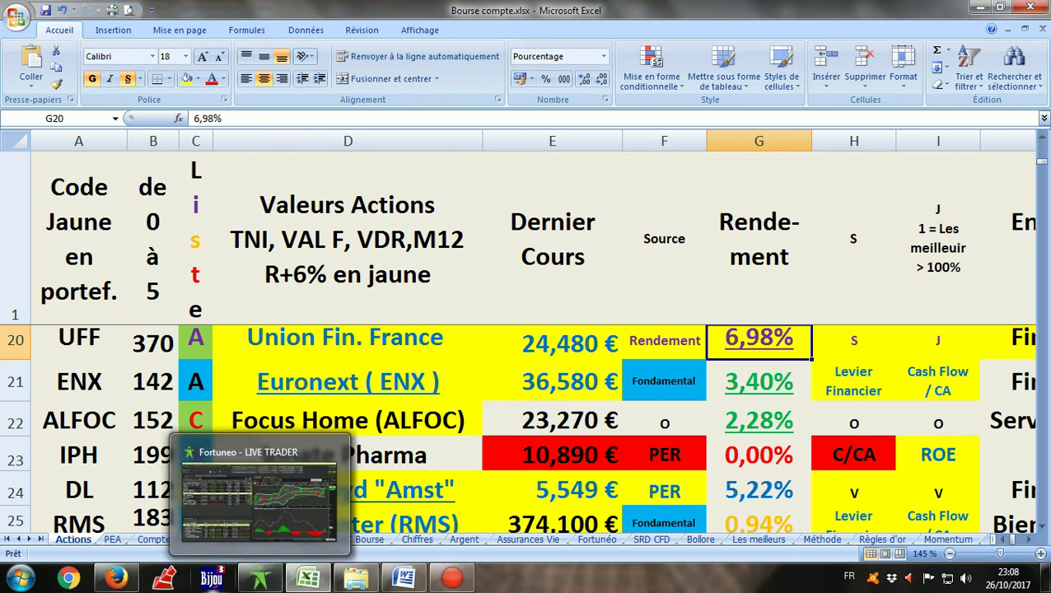
- Switch to Fortuneo LIVE TRADER and go through the Portefeuilles stock list from STMICROELECTRONICS to MAROC TELECOM, then select GROUPE OPEN
left_click(285, 581)
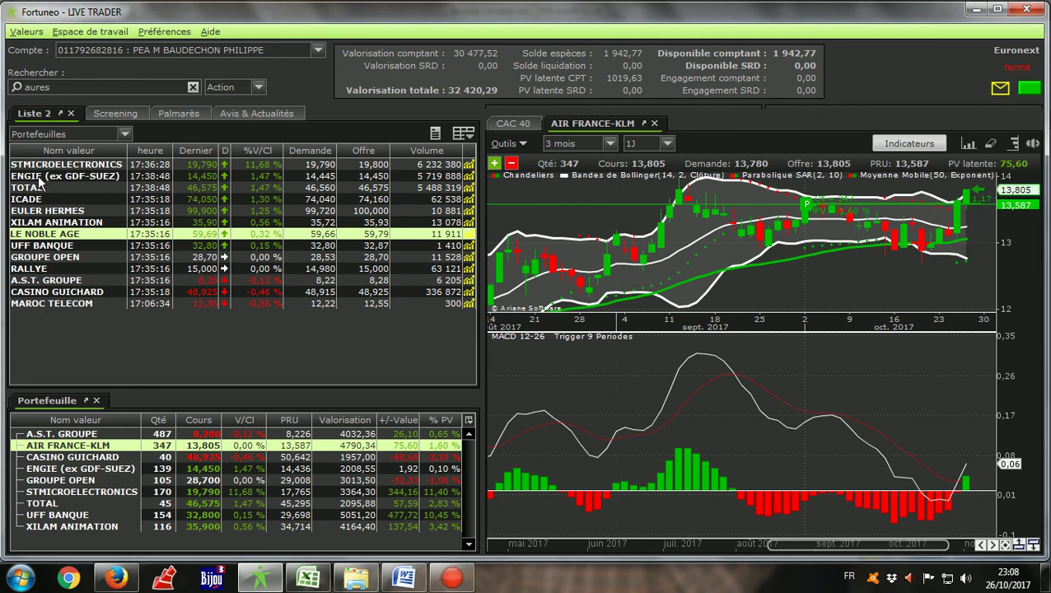
left_click(260, 165)
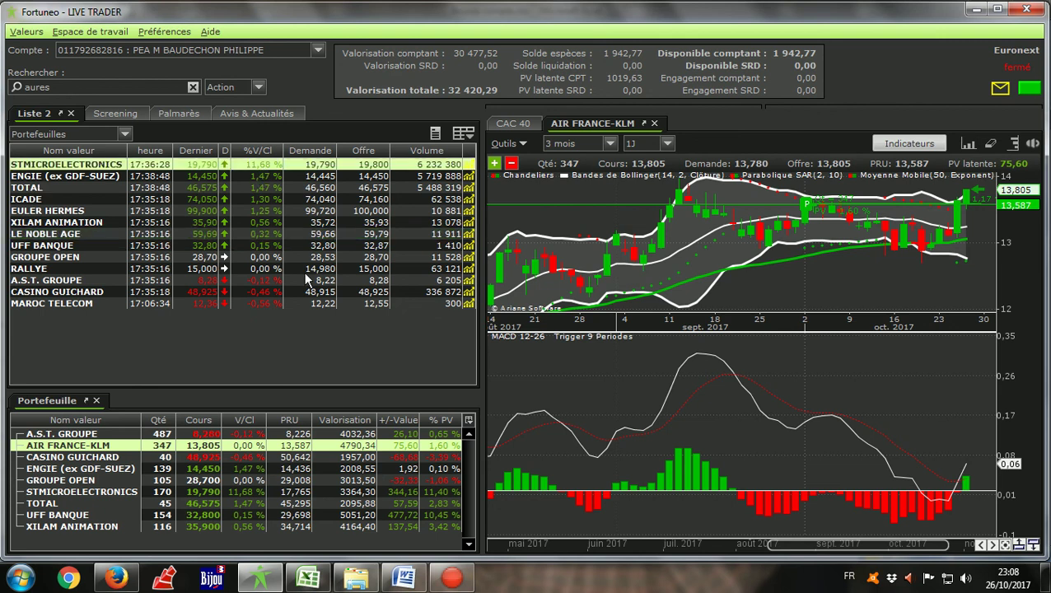
key("Down")
key("Down")
key("Down")
key("Down")
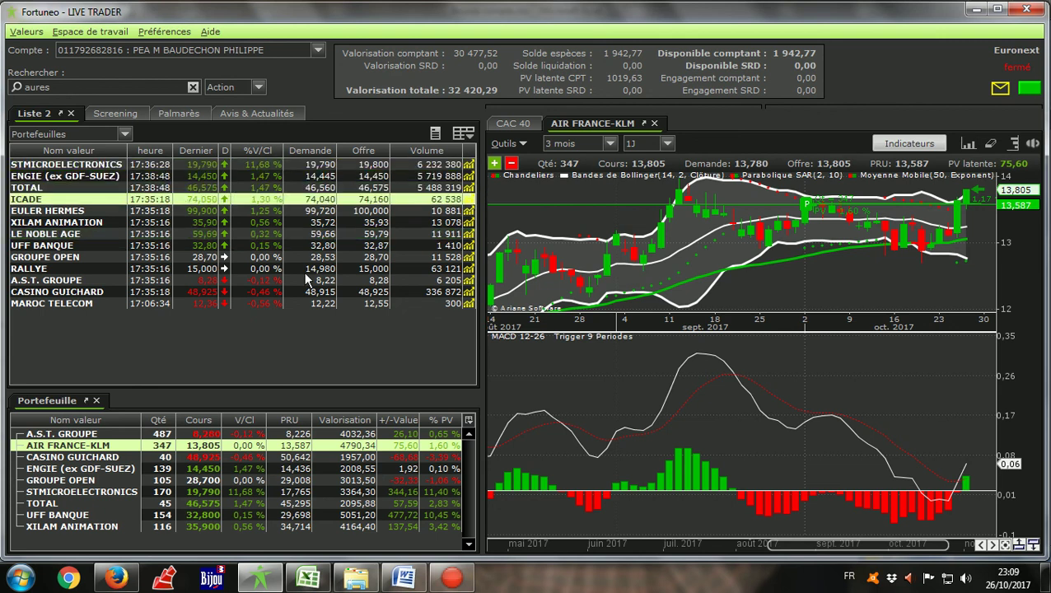
key("Down")
key("Down")
key("Down")
key("Down")
key("Down")
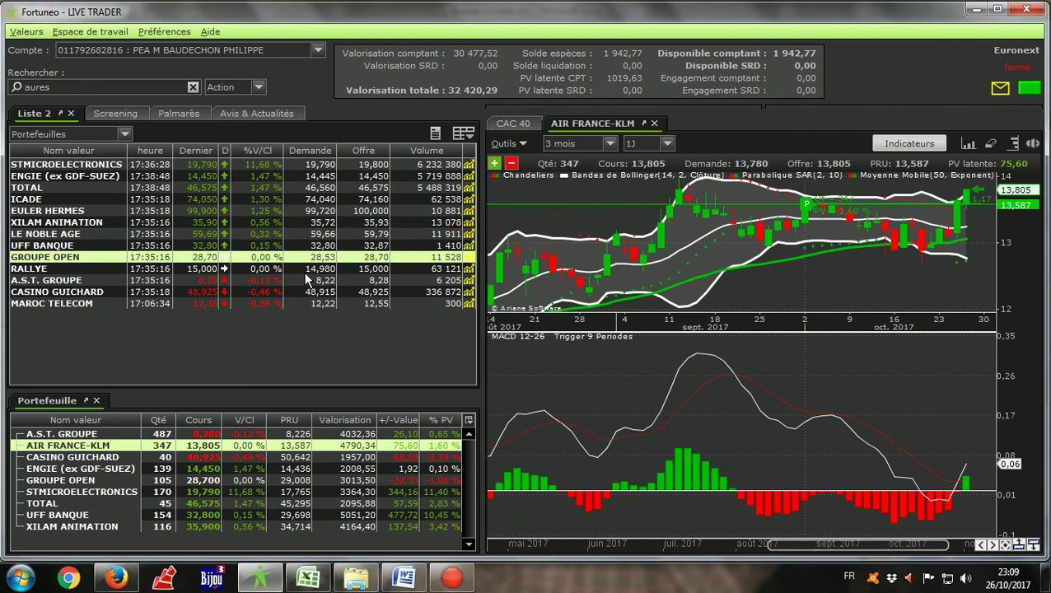
key("Down")
key("Down")
key("Down")
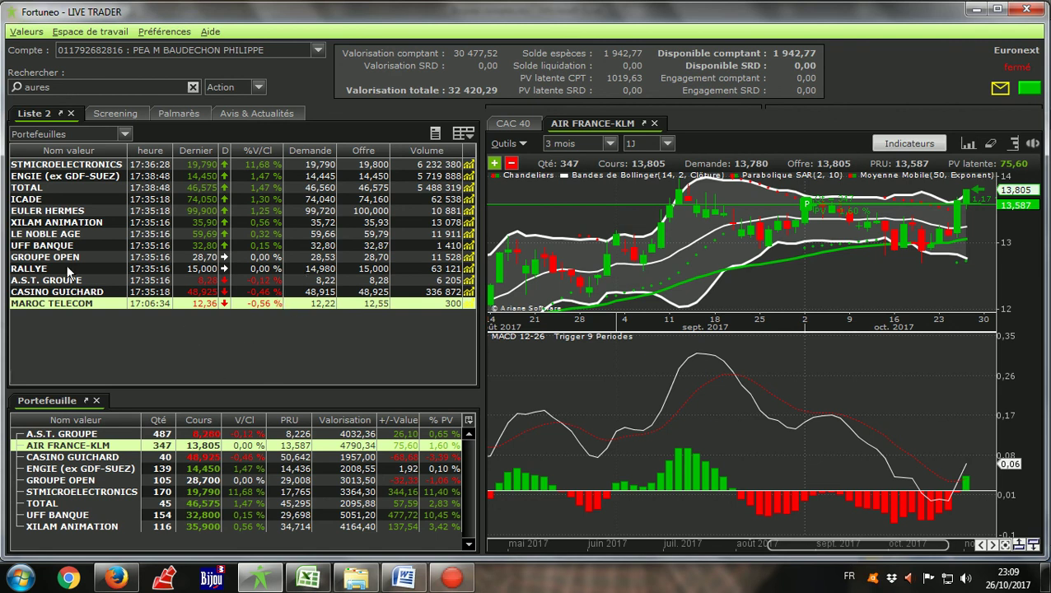
left_click(106, 256)
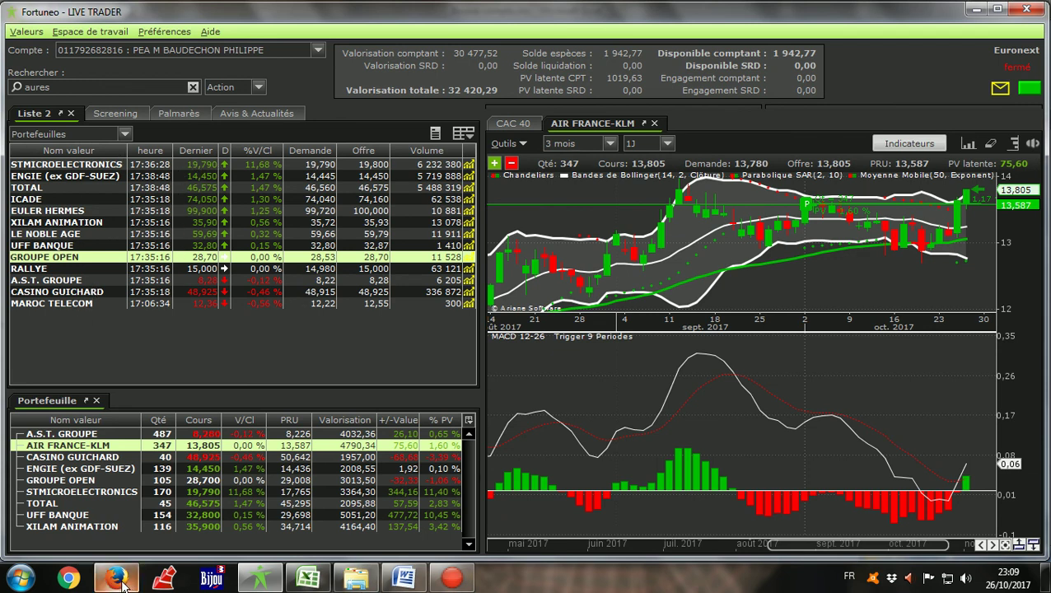
- Switch to Firefox and bring up the zonebourse fundamentals page for Air France-KLM
mouse_move(117, 581)
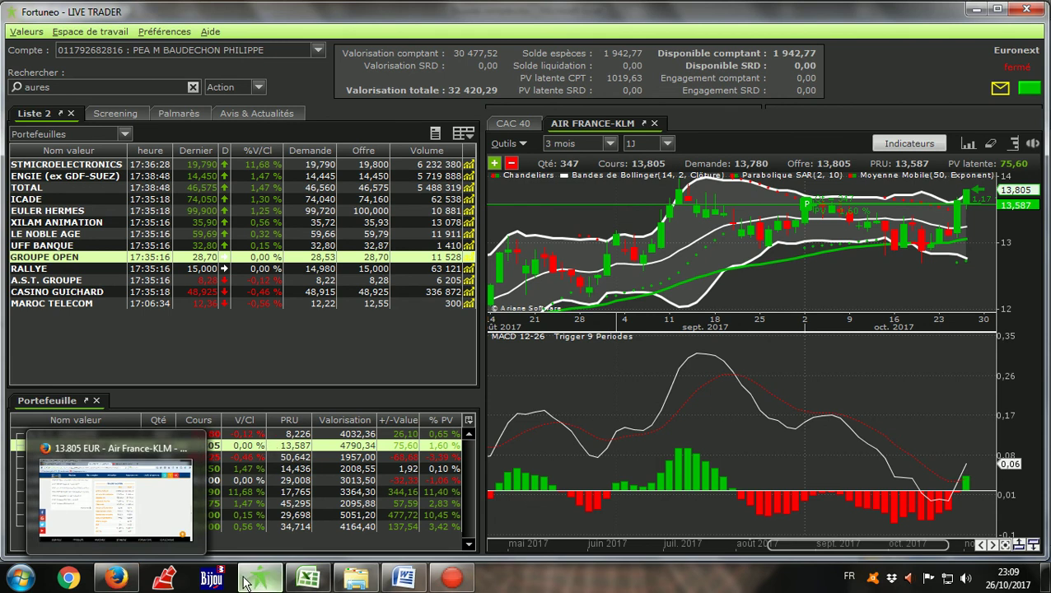
mouse_move(257, 580)
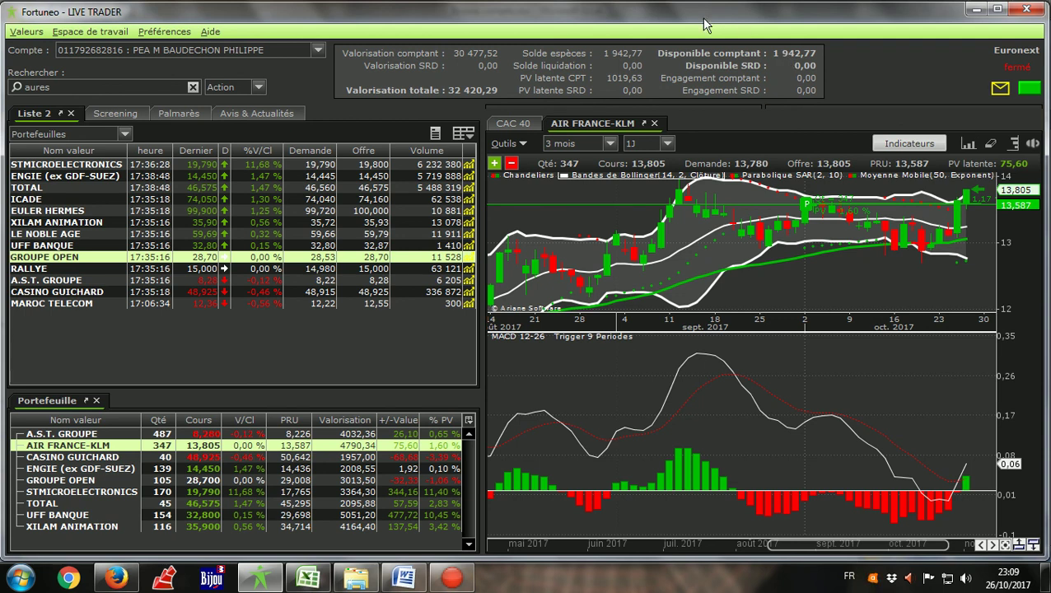
left_click(116, 578)
scroll(147, 524, "up", 10)
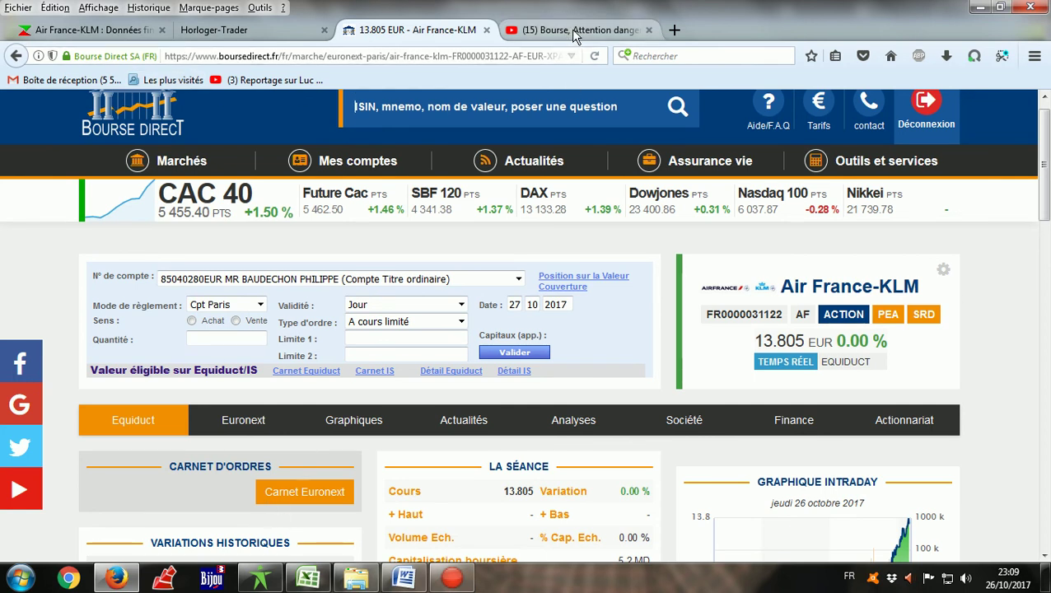
left_click(264, 30)
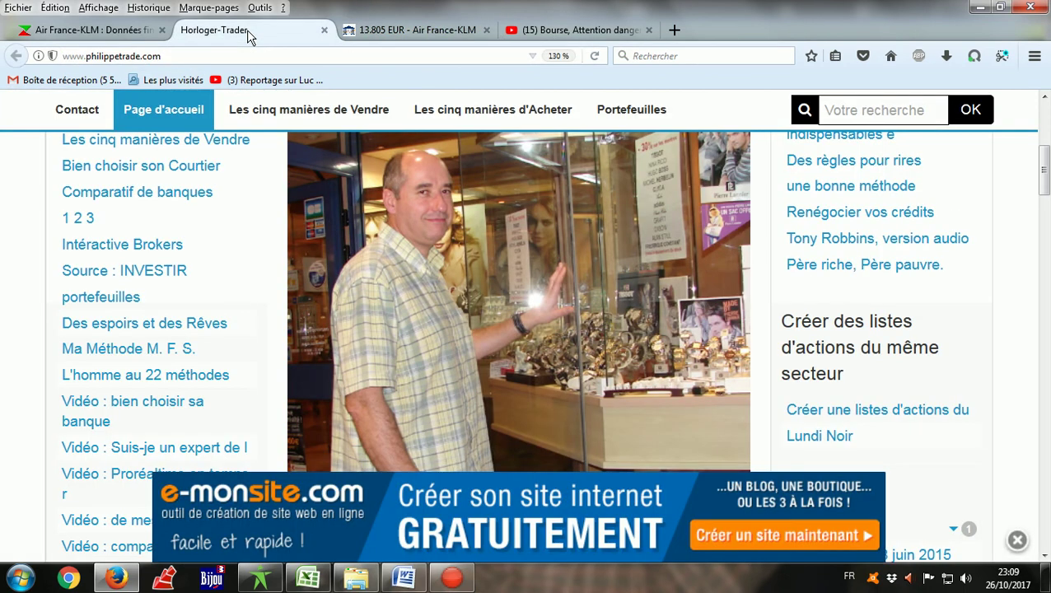
left_click(56, 30)
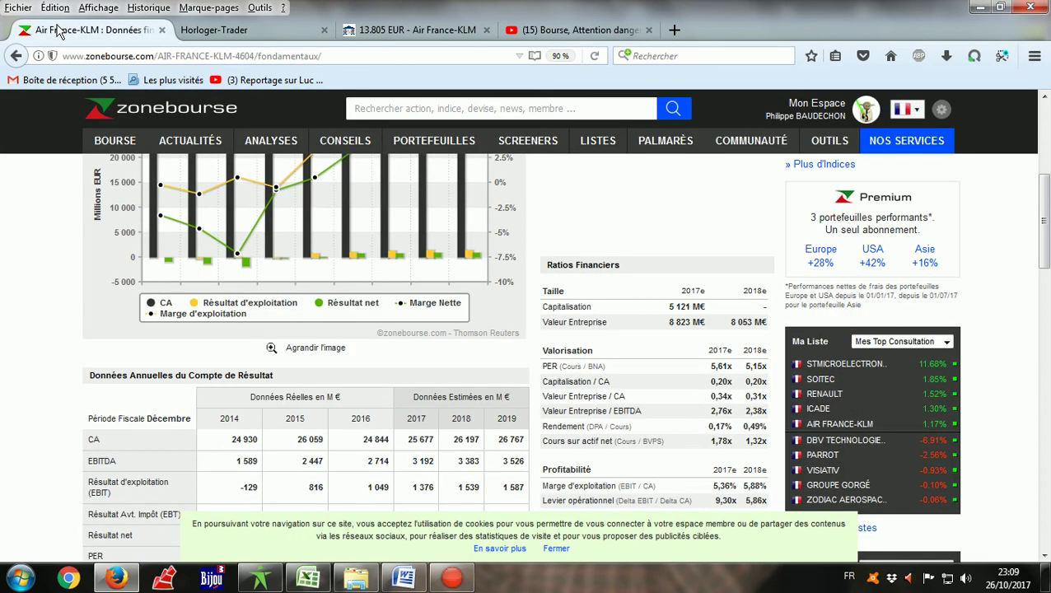